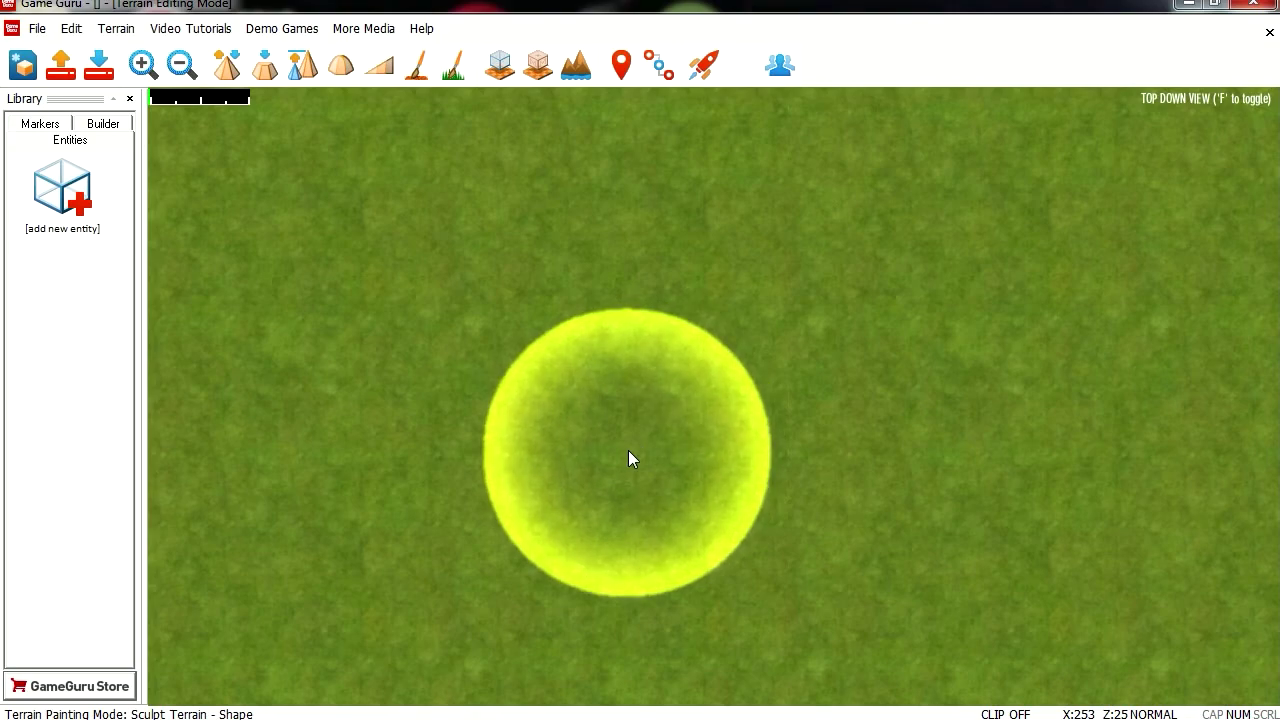
Add Hot Lava, Stone (04) and Stone (05) from the Easter Pack, plus Volcanic Rock 05 and 02, to the level's entities
click(62, 205)
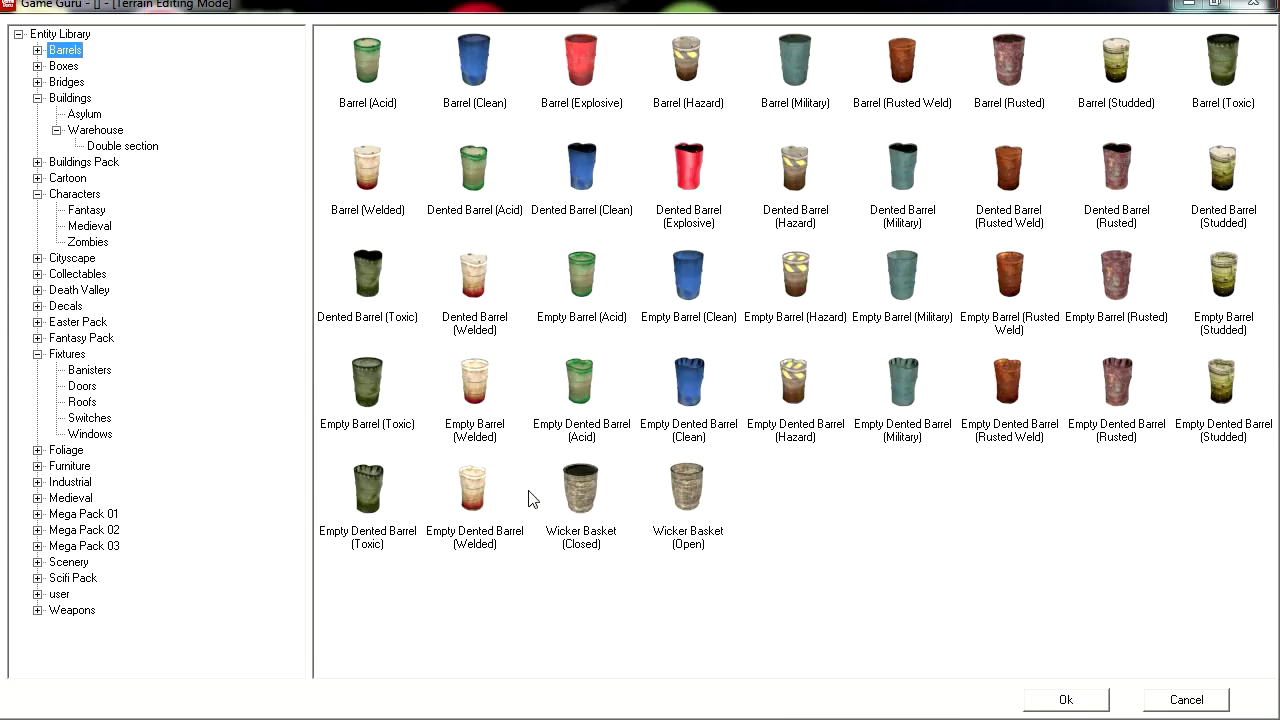
click(83, 161)
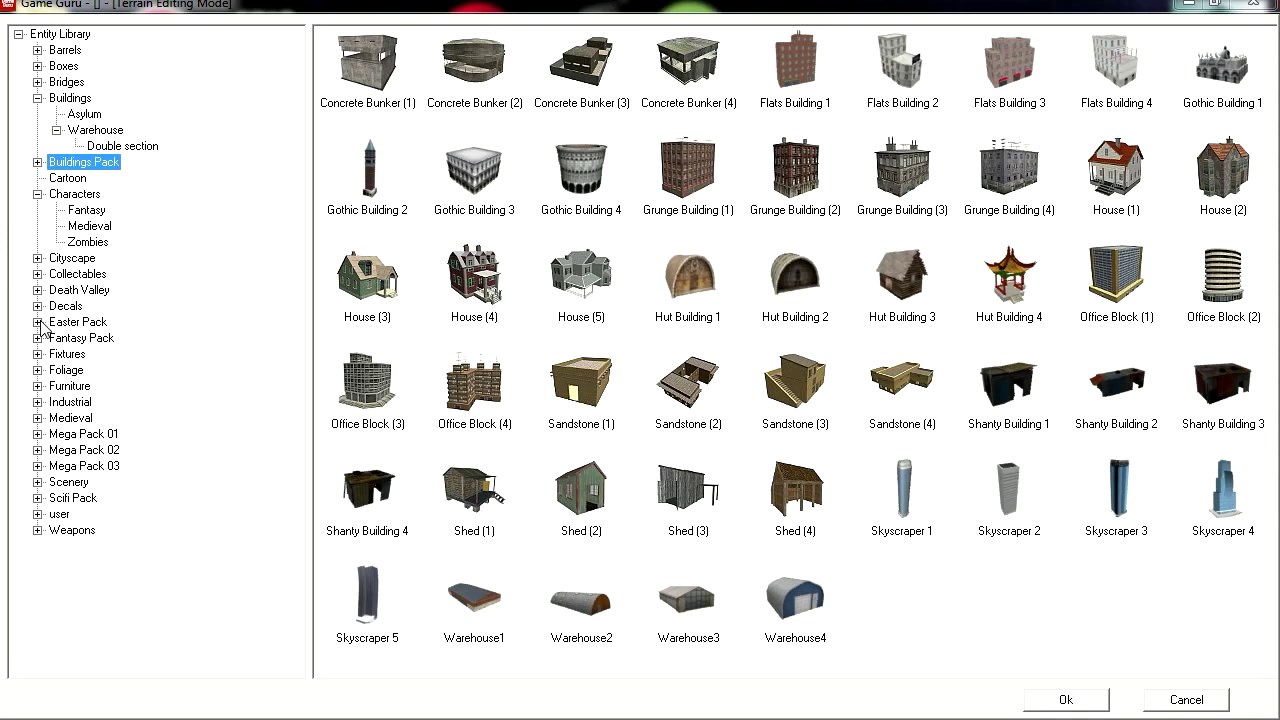
click(42, 322)
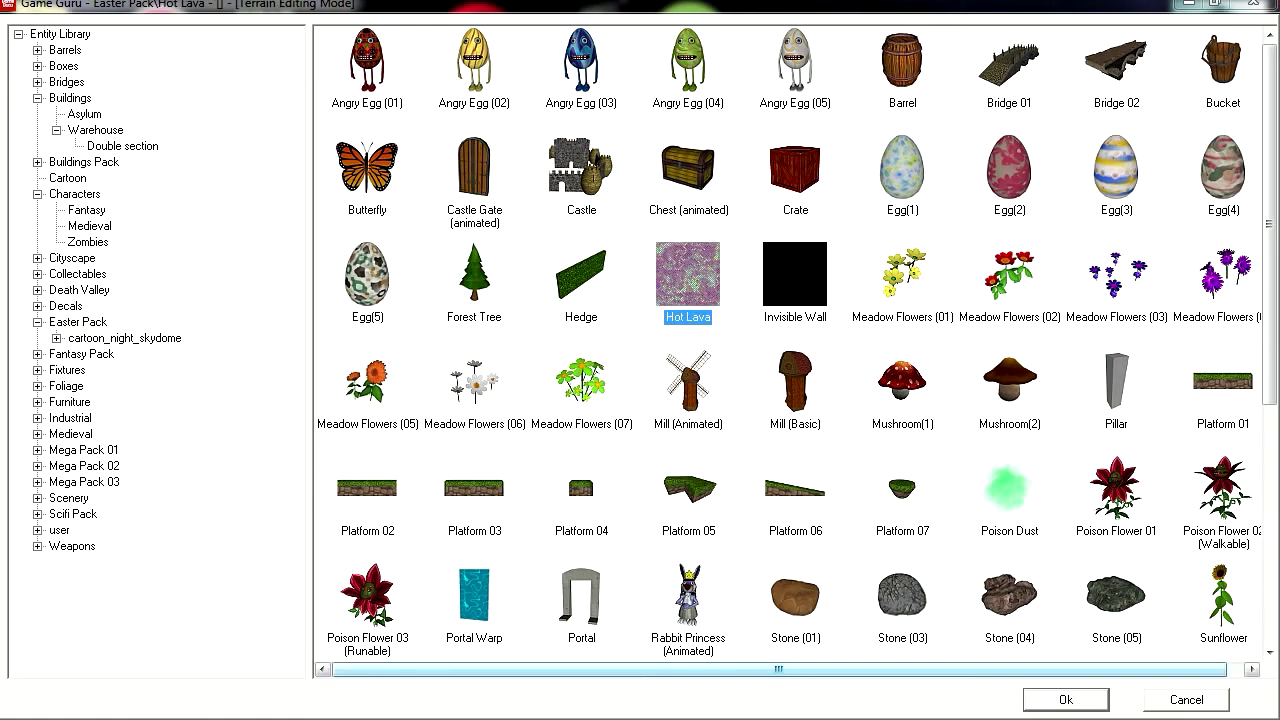
key(Return)
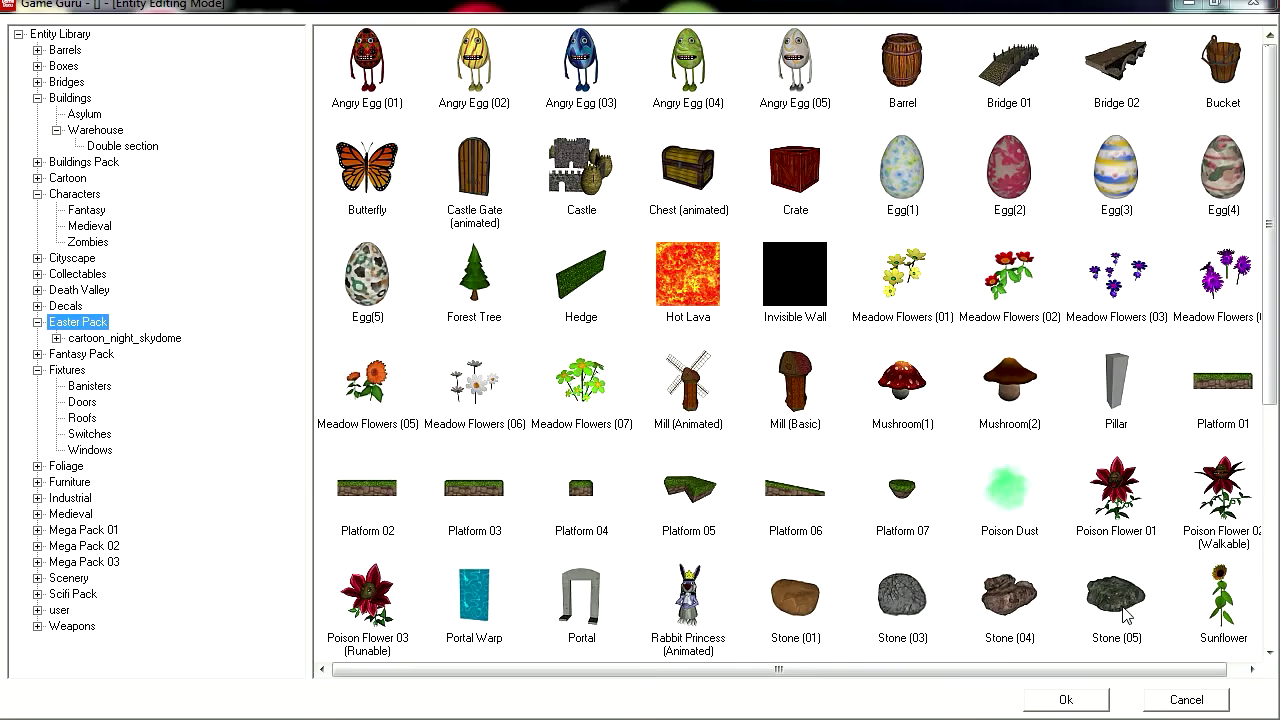
click(1078, 704)
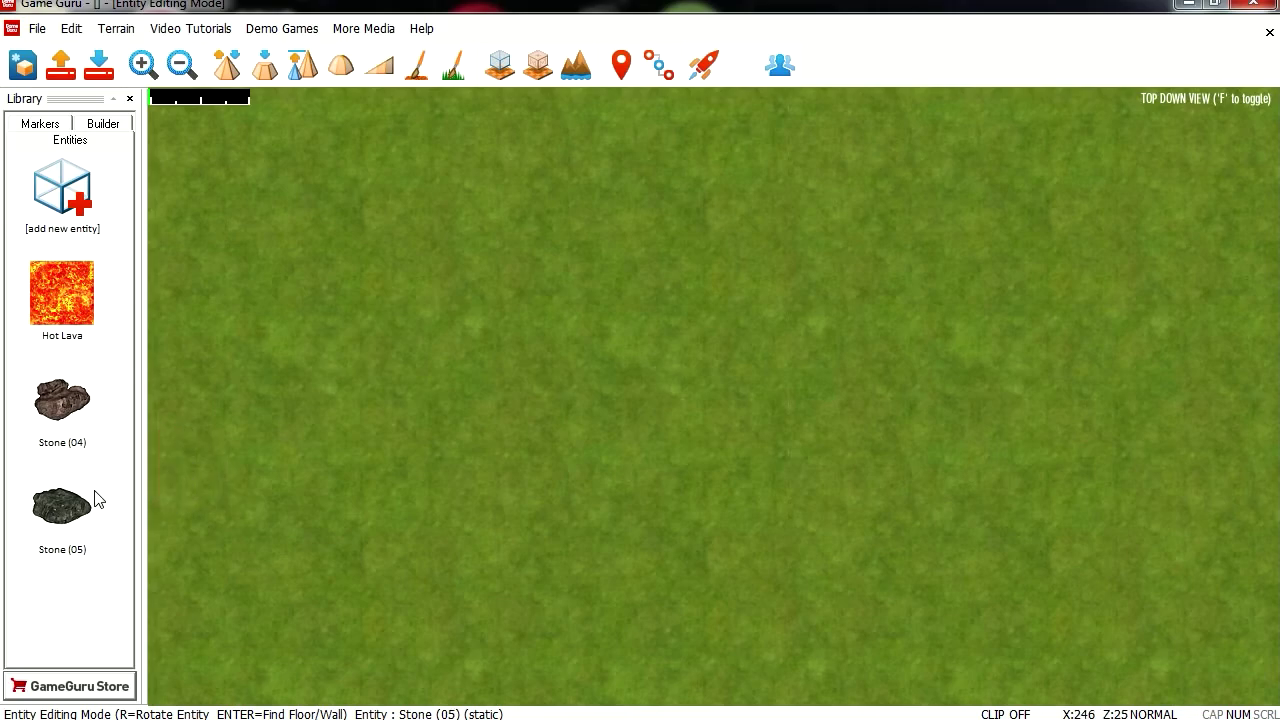
click(69, 191)
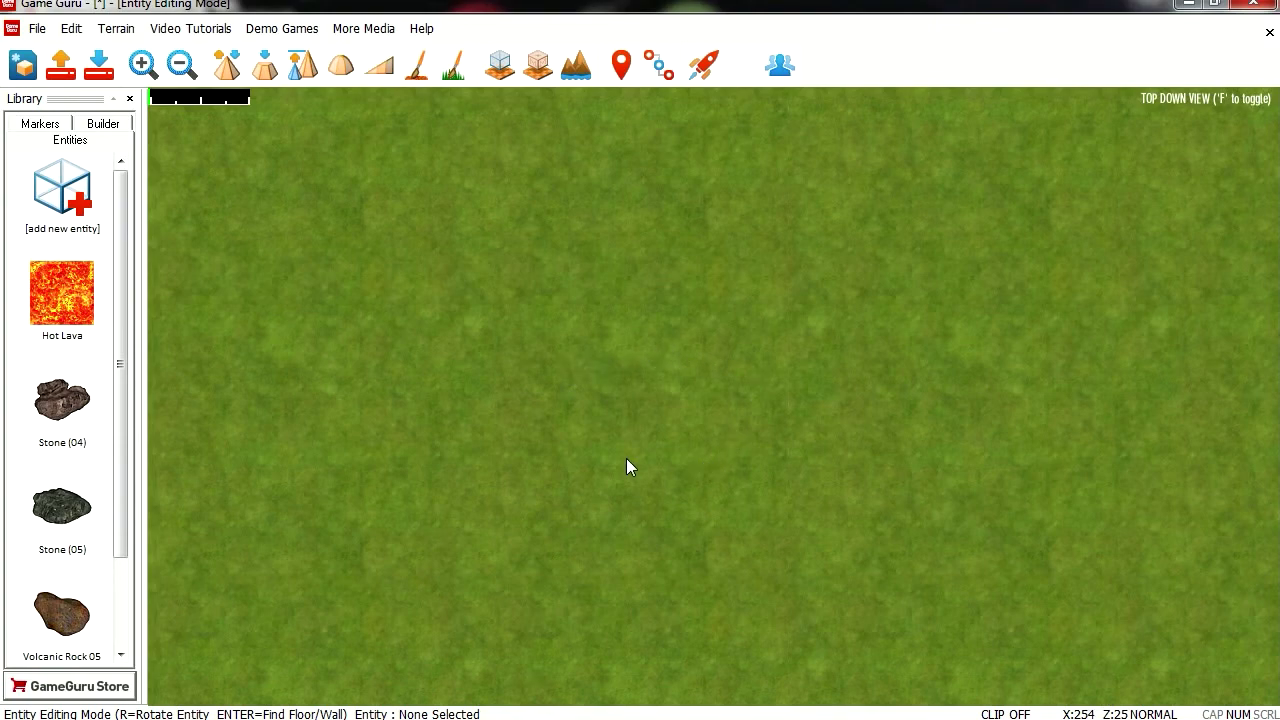
Paint a broad patch of ground with the pale gravel texture and sculpt a round pit in the middle of it
click(420, 72)
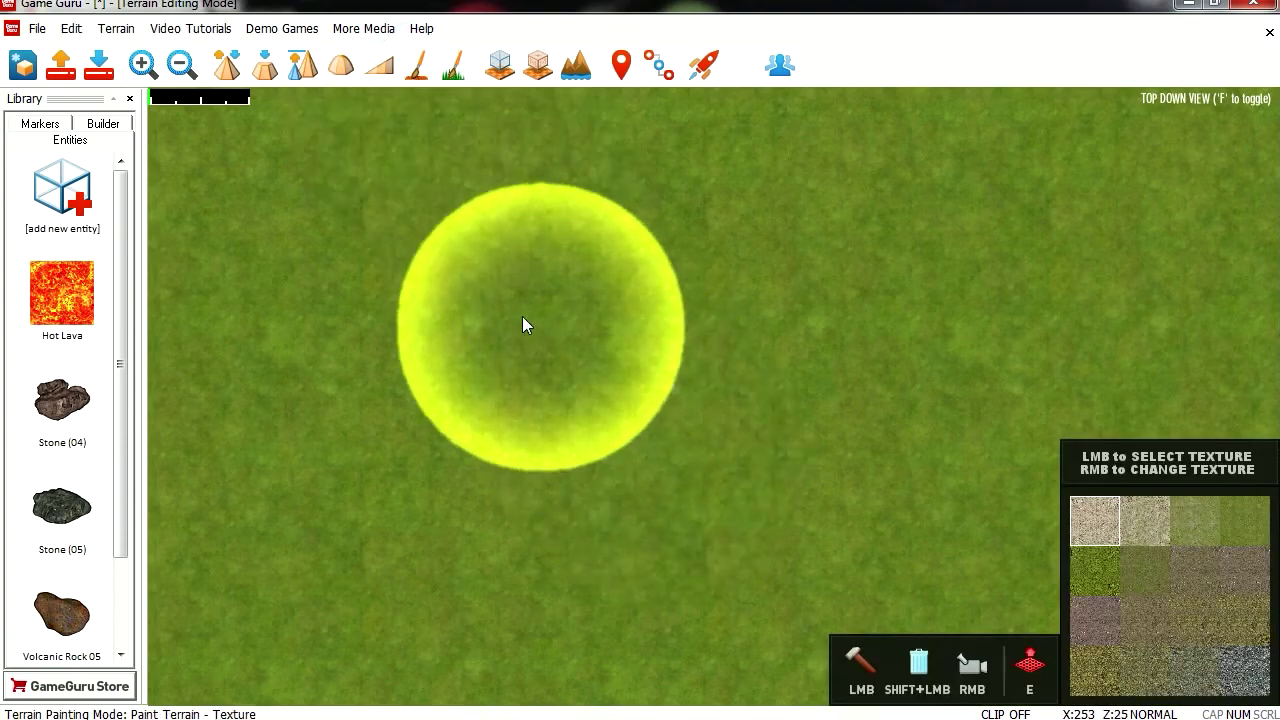
mouse_move(523, 323)
mouse_down()
mouse_move(726, 580)
mouse_move(470, 487)
mouse_move(714, 254)
mouse_move(777, 591)
mouse_move(700, 280)
mouse_move(627, 377)
mouse_move(822, 310)
mouse_up()
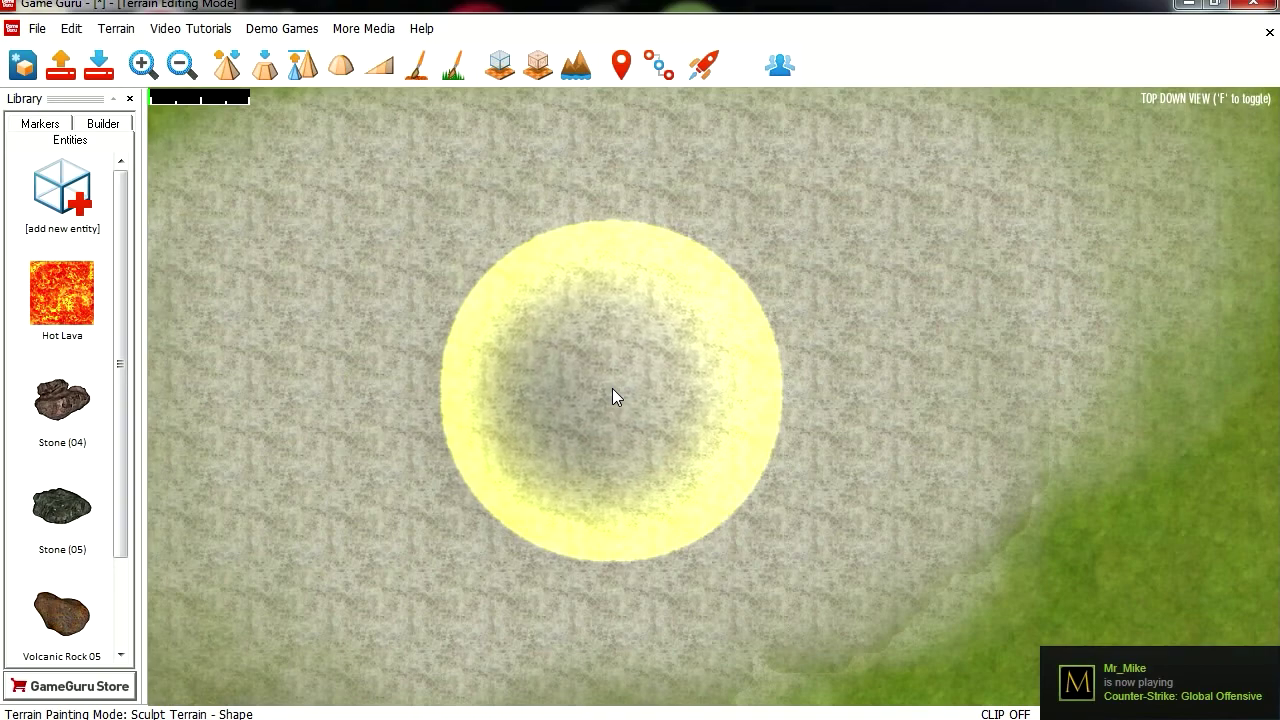
mouse_move(612, 390)
mouse_down()
mouse_move(627, 393)
mouse_move(622, 378)
mouse_move(636, 405)
mouse_up()
scroll(636, 404, up, 3)
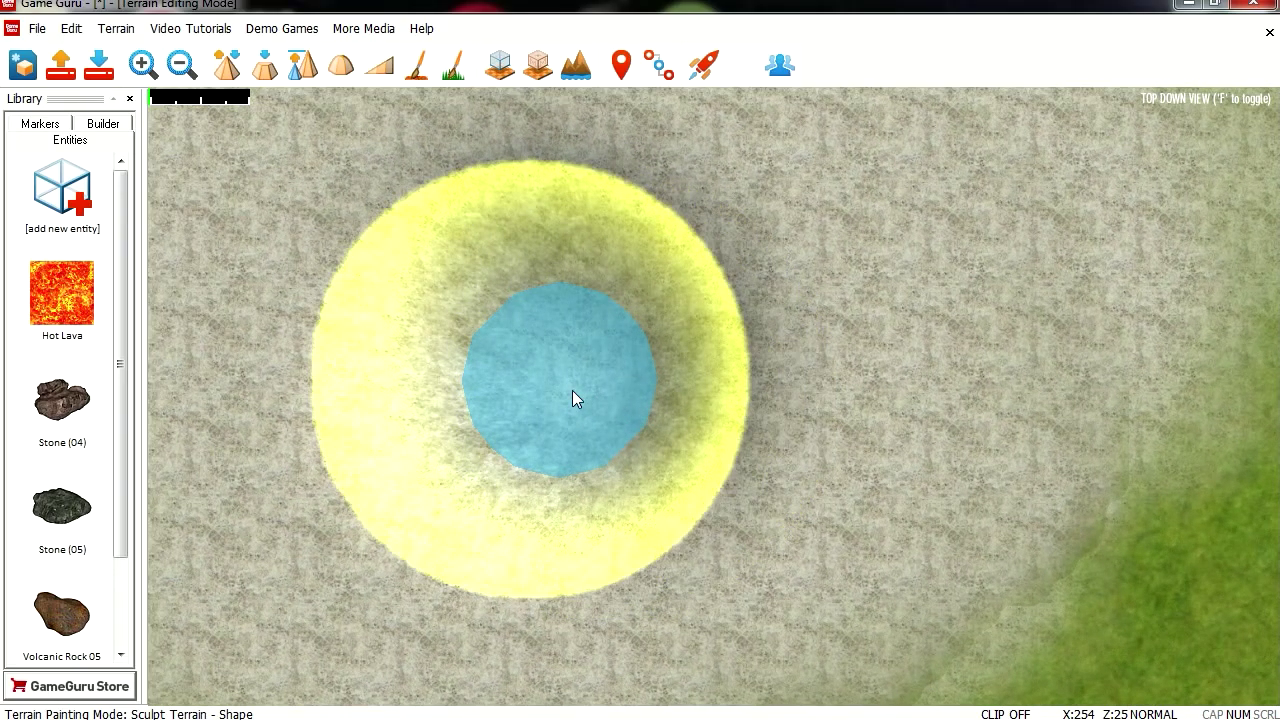
scroll(560, 387, up, 1)
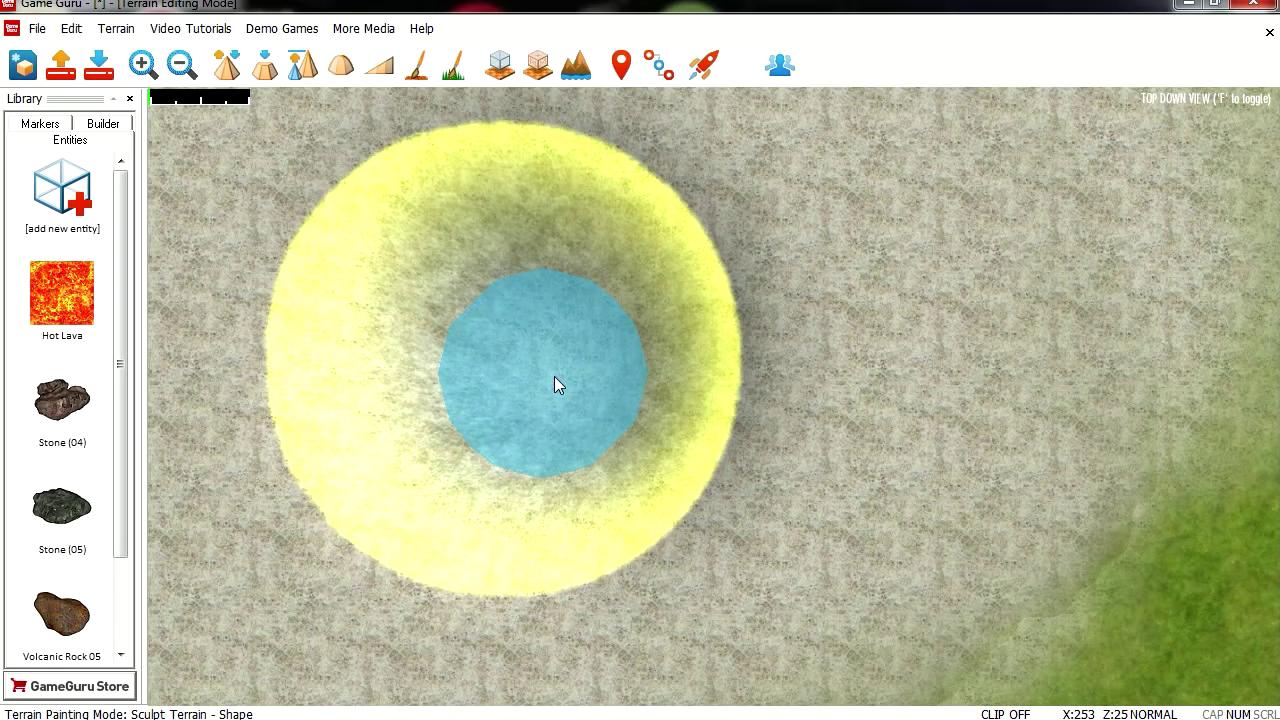
Check the quick key help, shrink the terrain brush and resculpt the pit around its small water spot
key(F1)
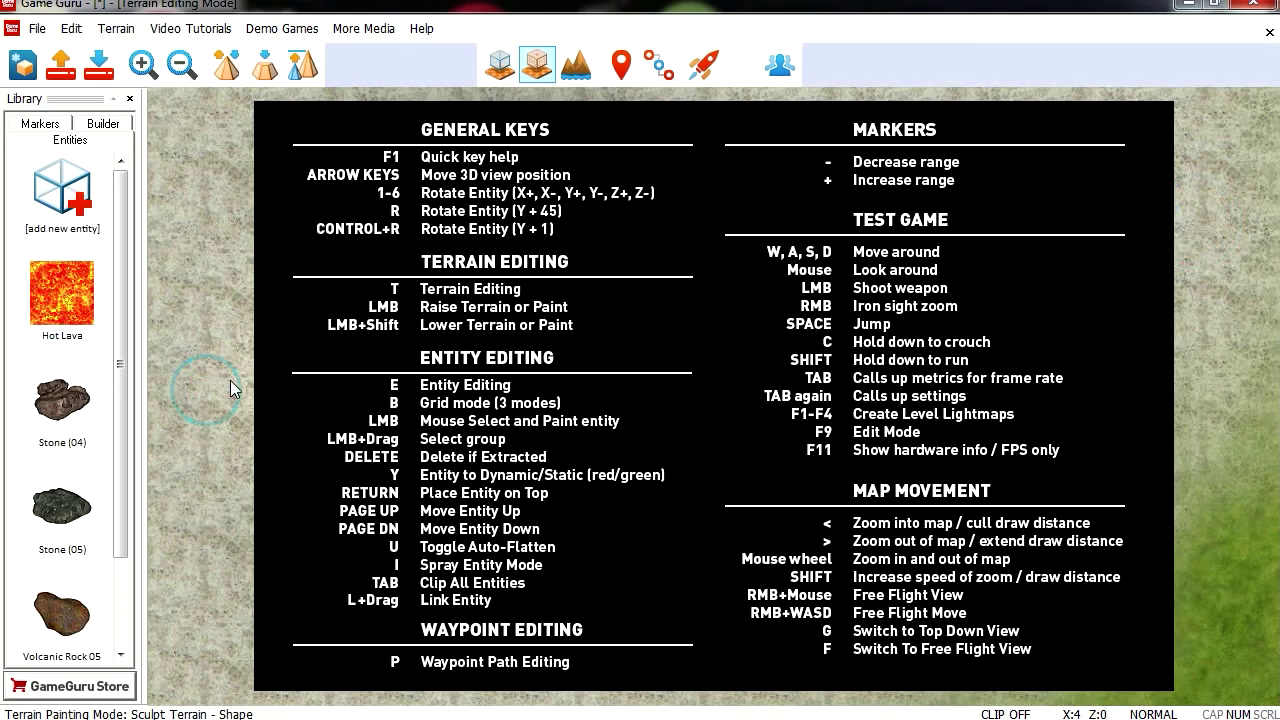
key(F1)
key(minus)
key(minus)
key(minus)
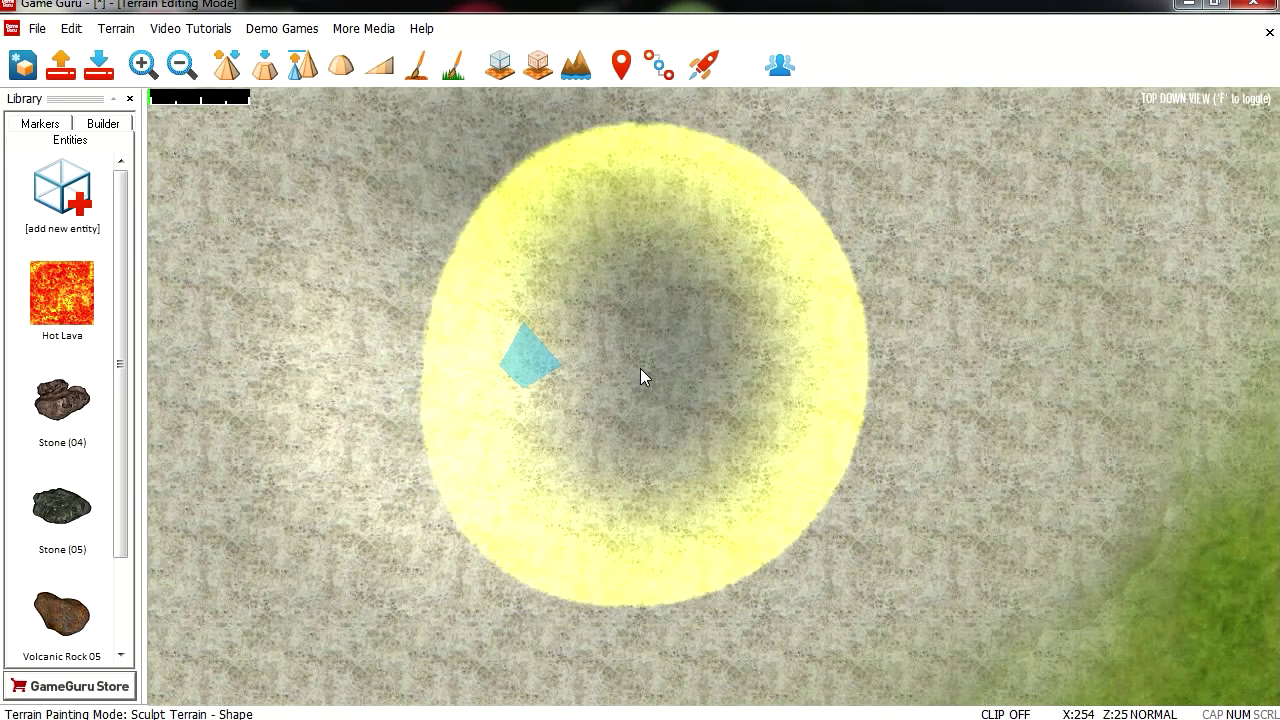
key(minus)
key(minus)
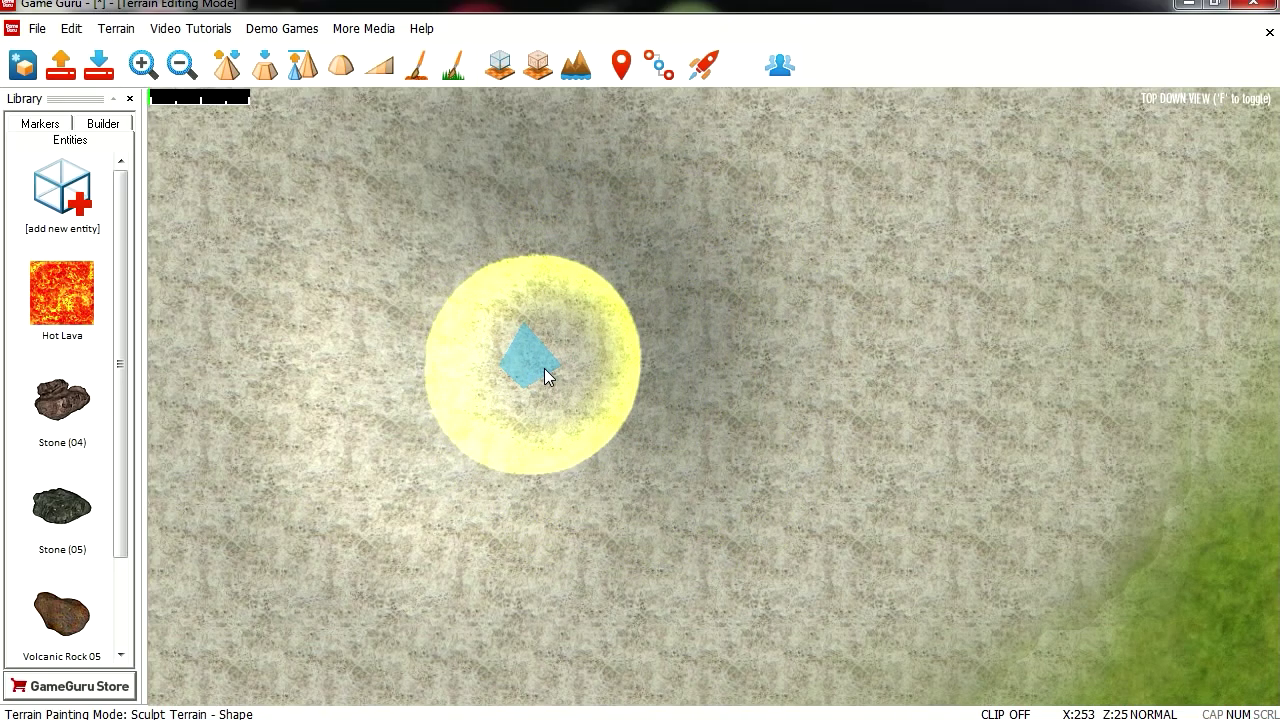
mouse_move(544, 368)
mouse_down()
mouse_move(542, 386)
mouse_move(537, 354)
mouse_move(532, 366)
mouse_up()
Switch to free flight view and place Hot Lava in the pit so that it forms a pool
key(f)
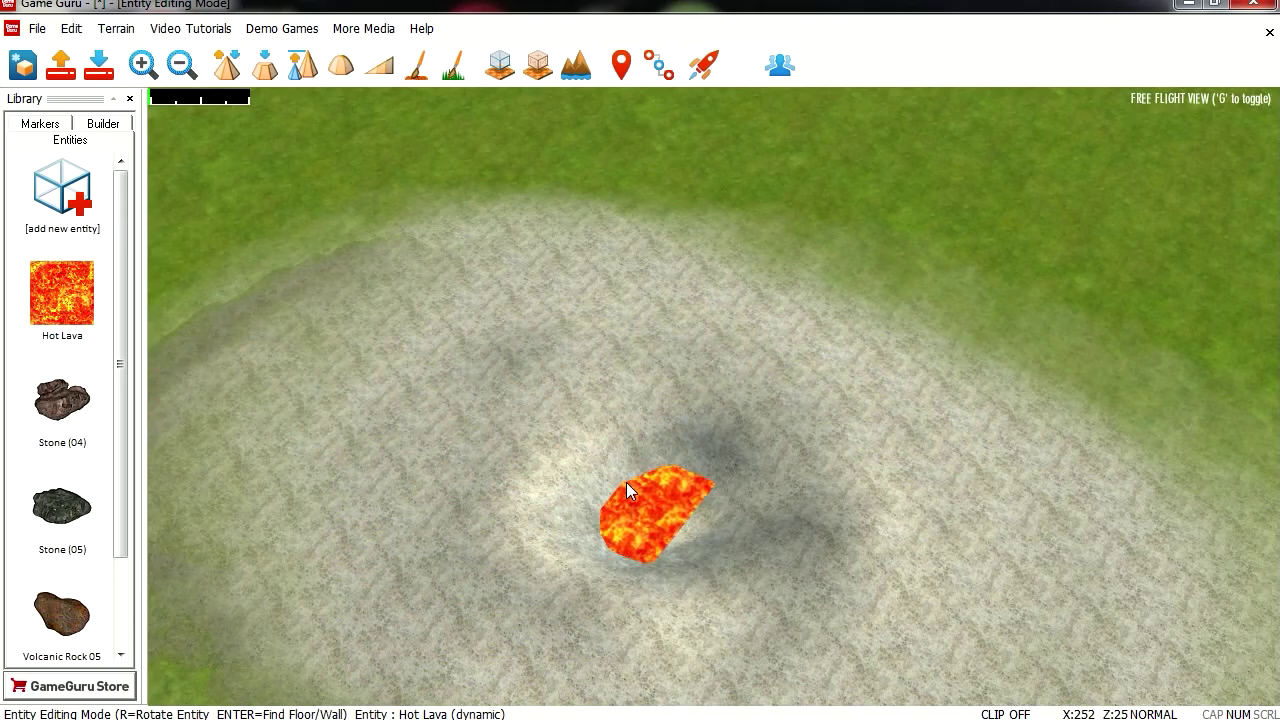
click(626, 482)
right_drag(626, 482, 620, 542)
key(w)
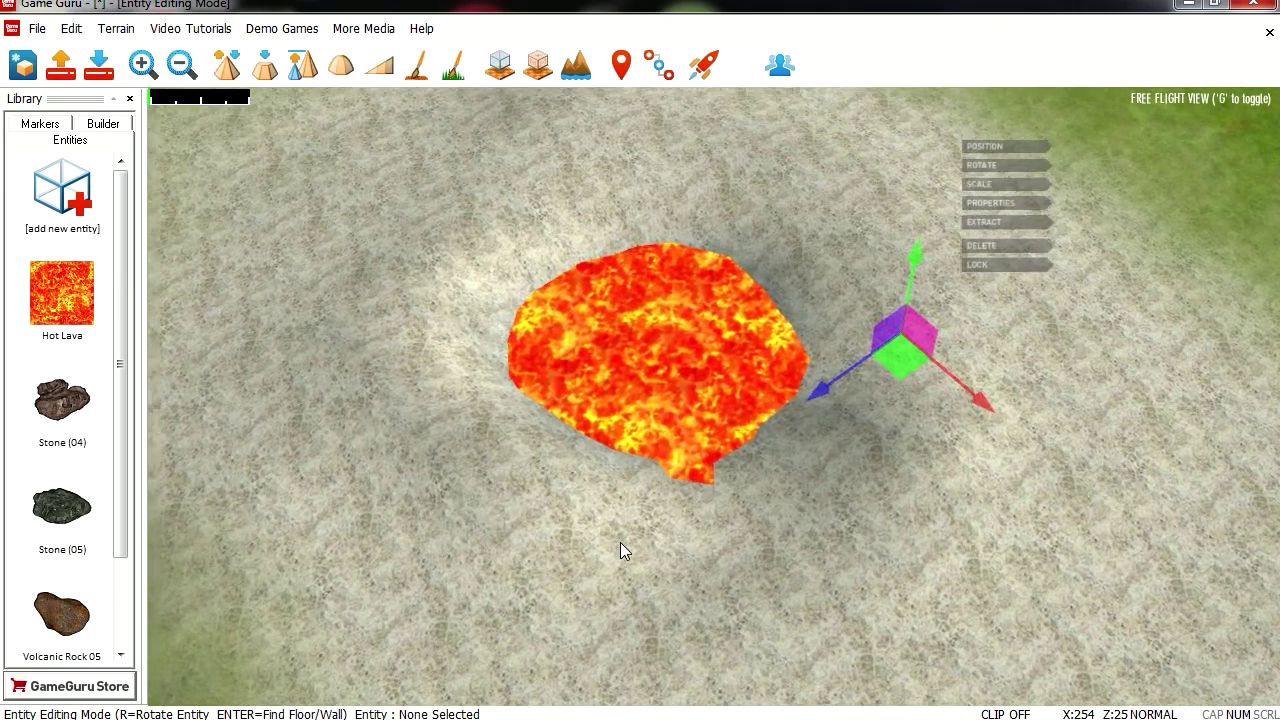
key(s)
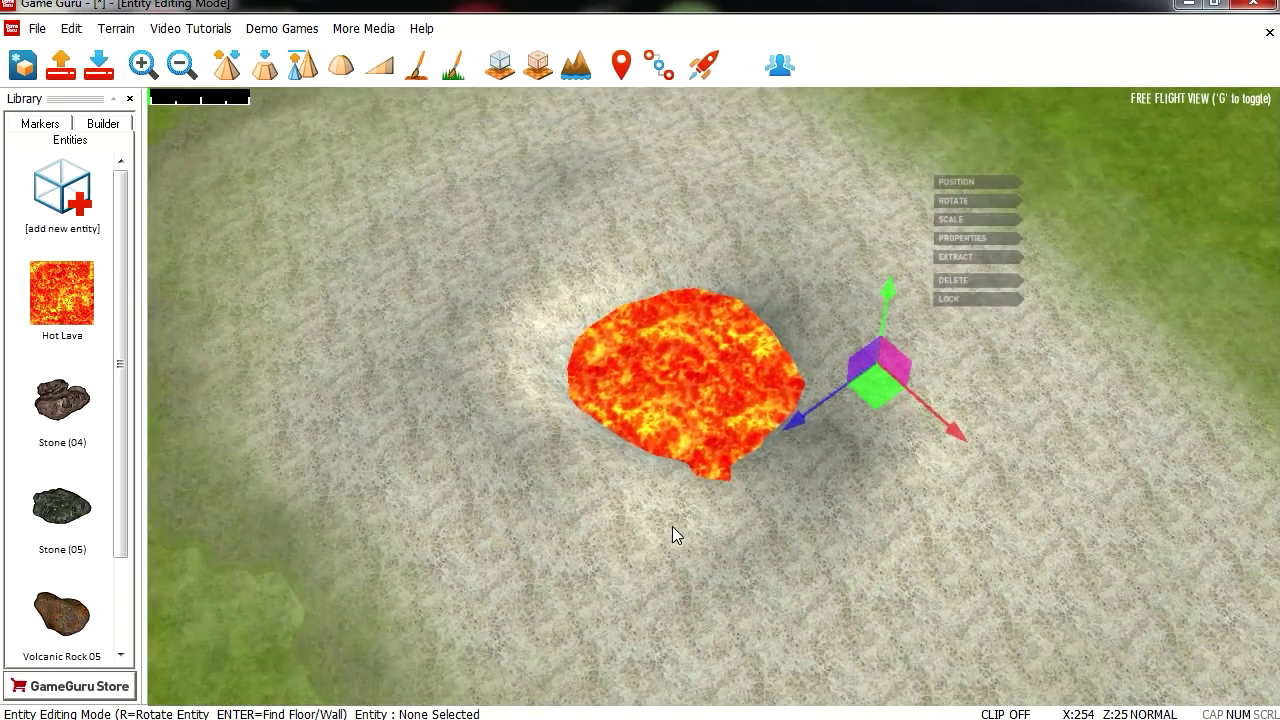
right_drag(614, 522, 658, 462)
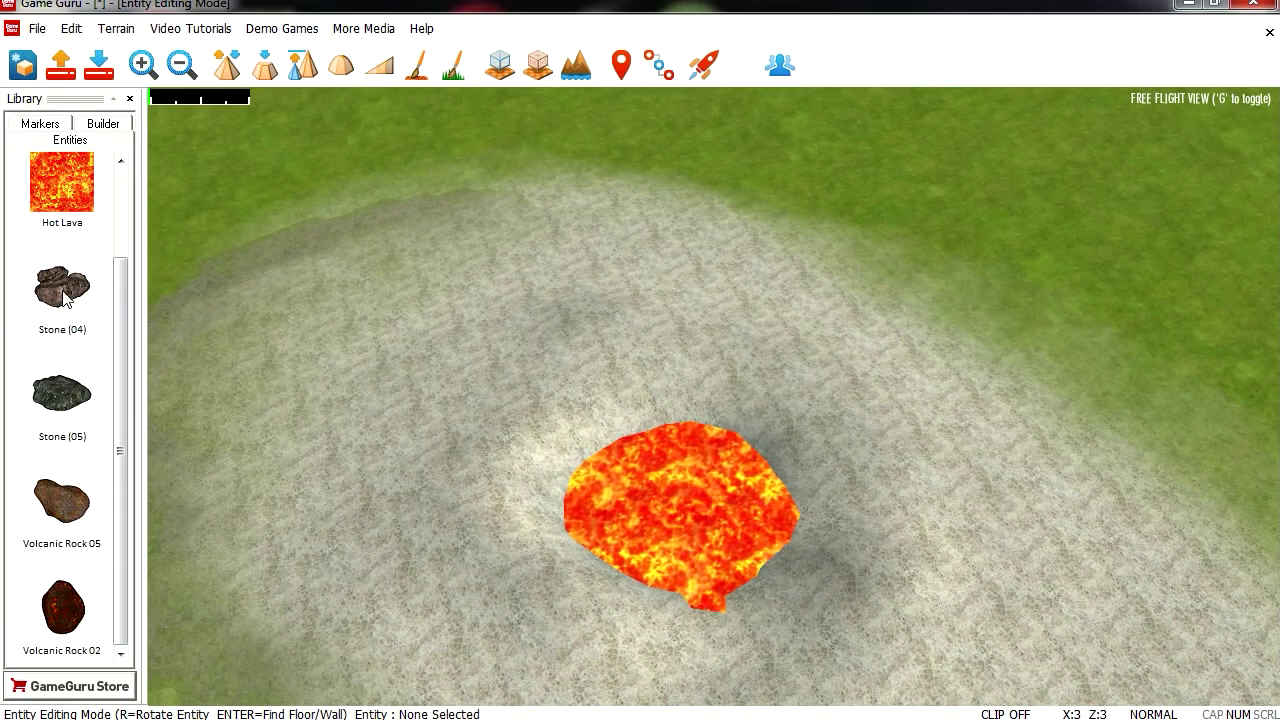
Place a Stone (04) at the far edge of the lava pool, scale it down and move it against the lava
click(62, 607)
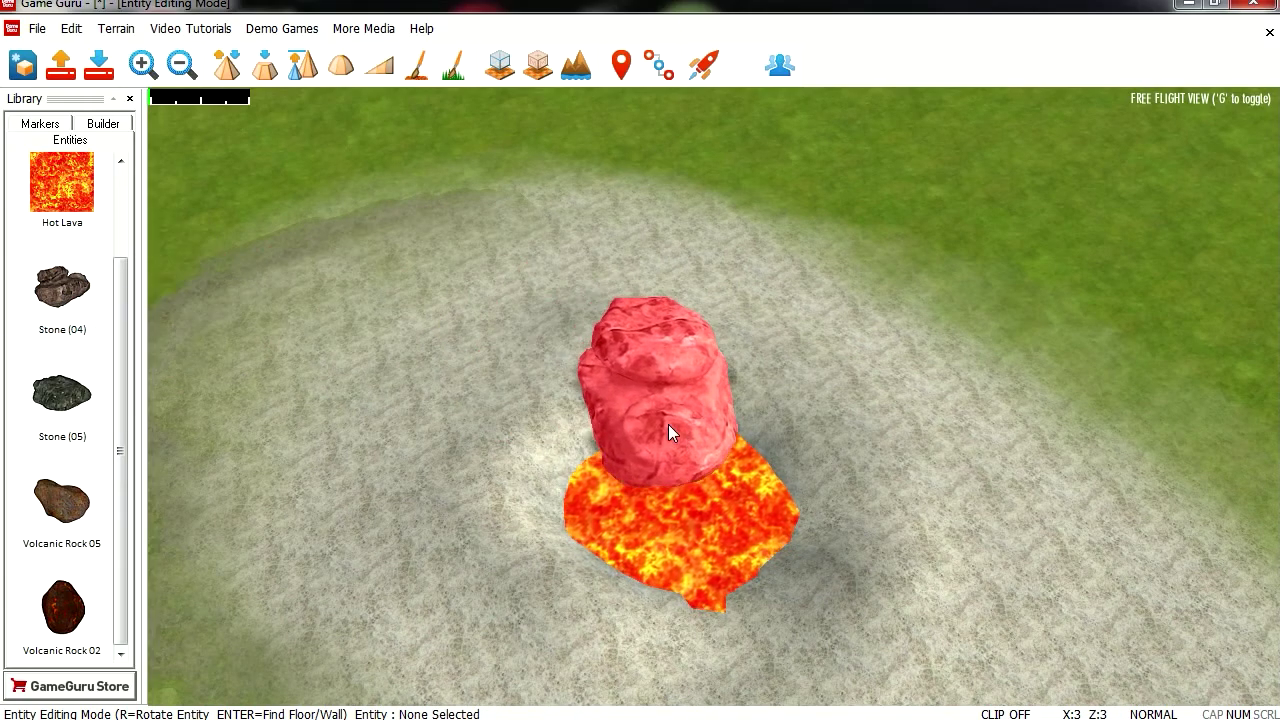
click(732, 420)
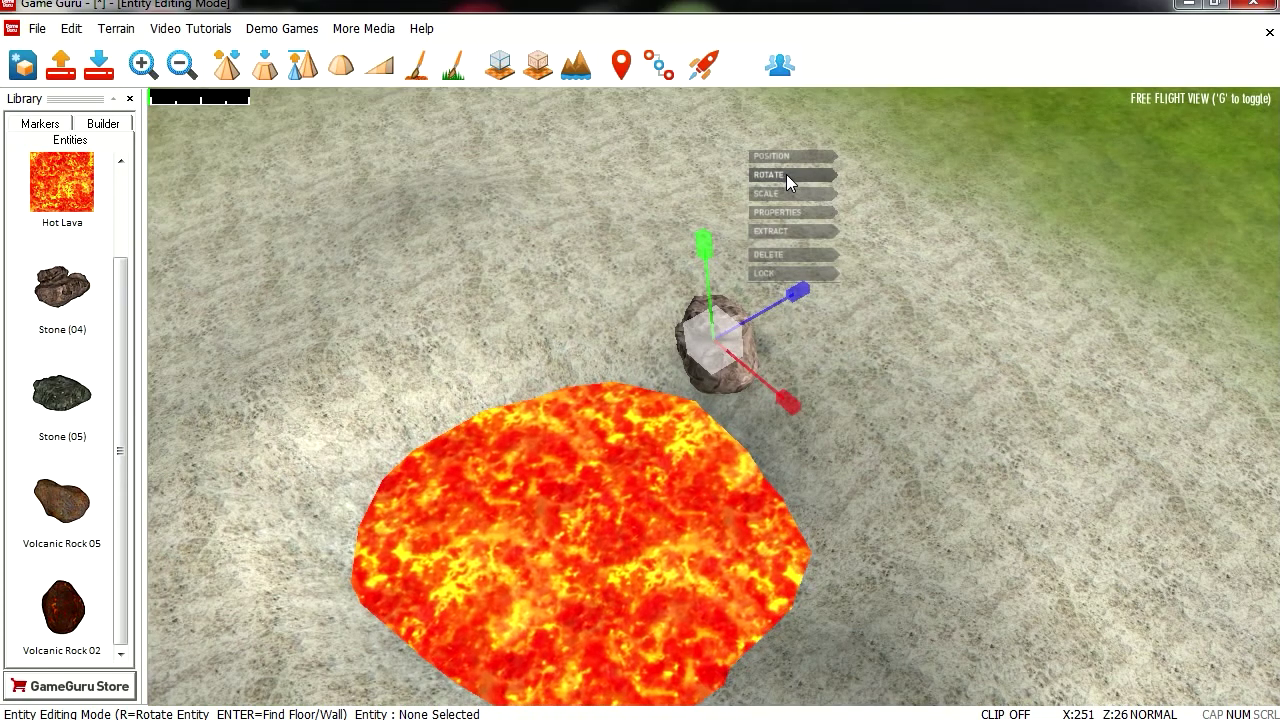
click(786, 174)
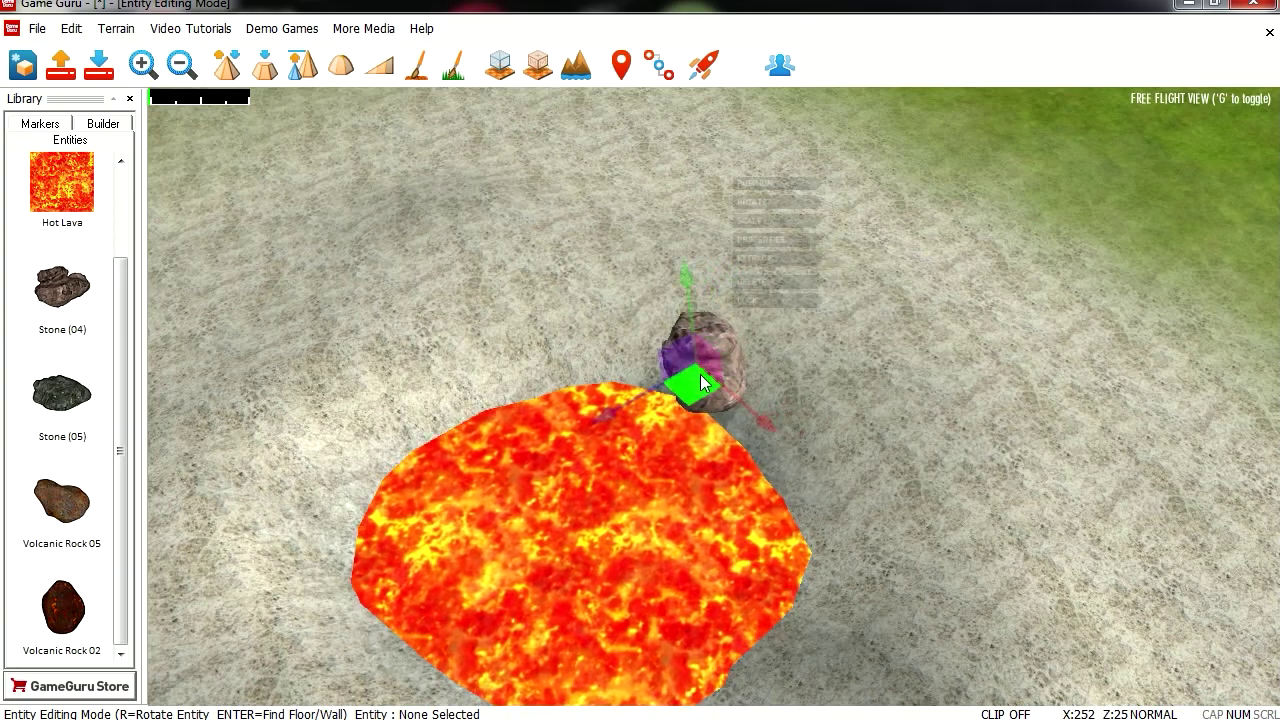
click(702, 383)
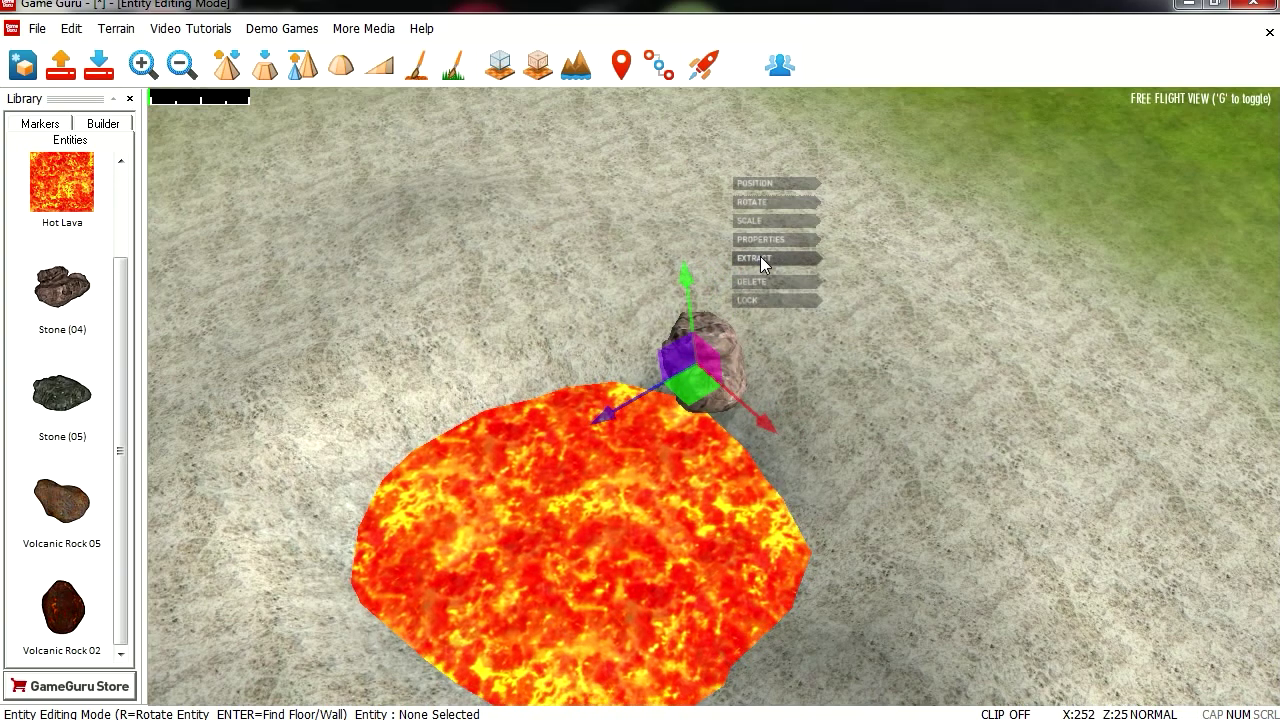
Extract the scaled-down Stone (04) and place copies of it along one side of the lava pool
click(760, 258)
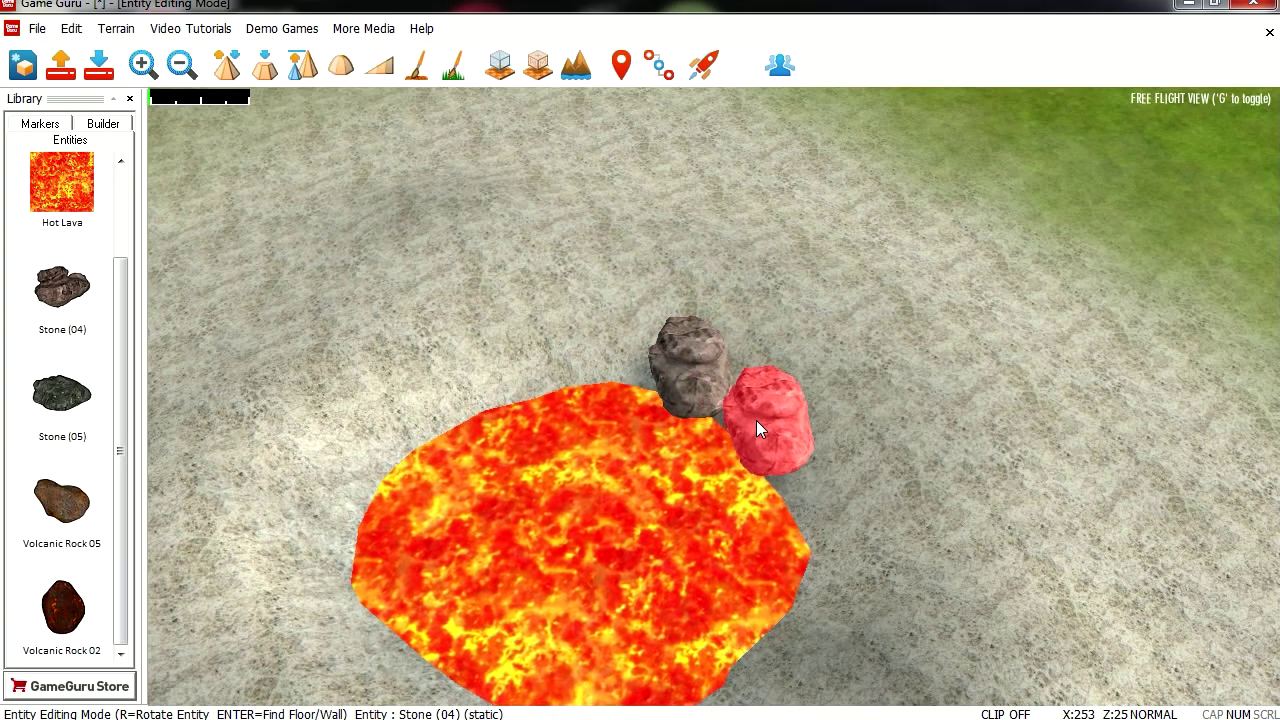
click(752, 428)
click(810, 498)
click(798, 612)
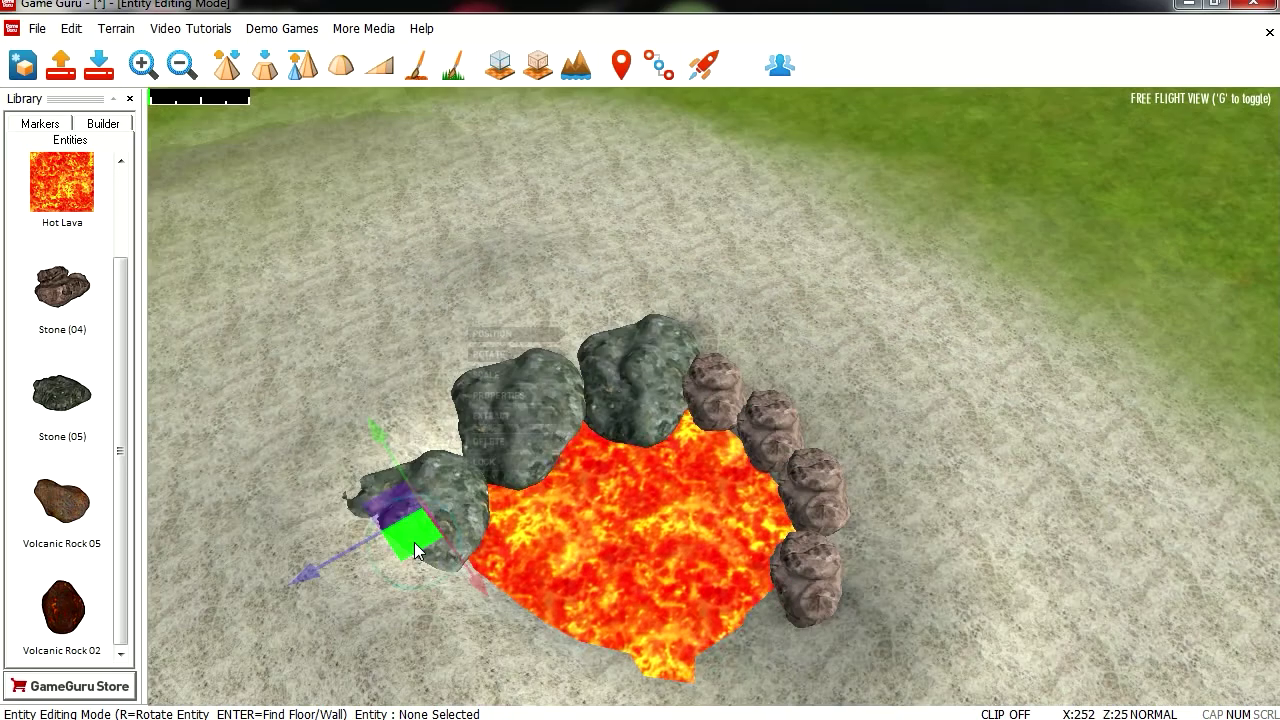
Extract a Stone (04) from the row beside the lava and place it along the pool's opposite edge
click(832, 490)
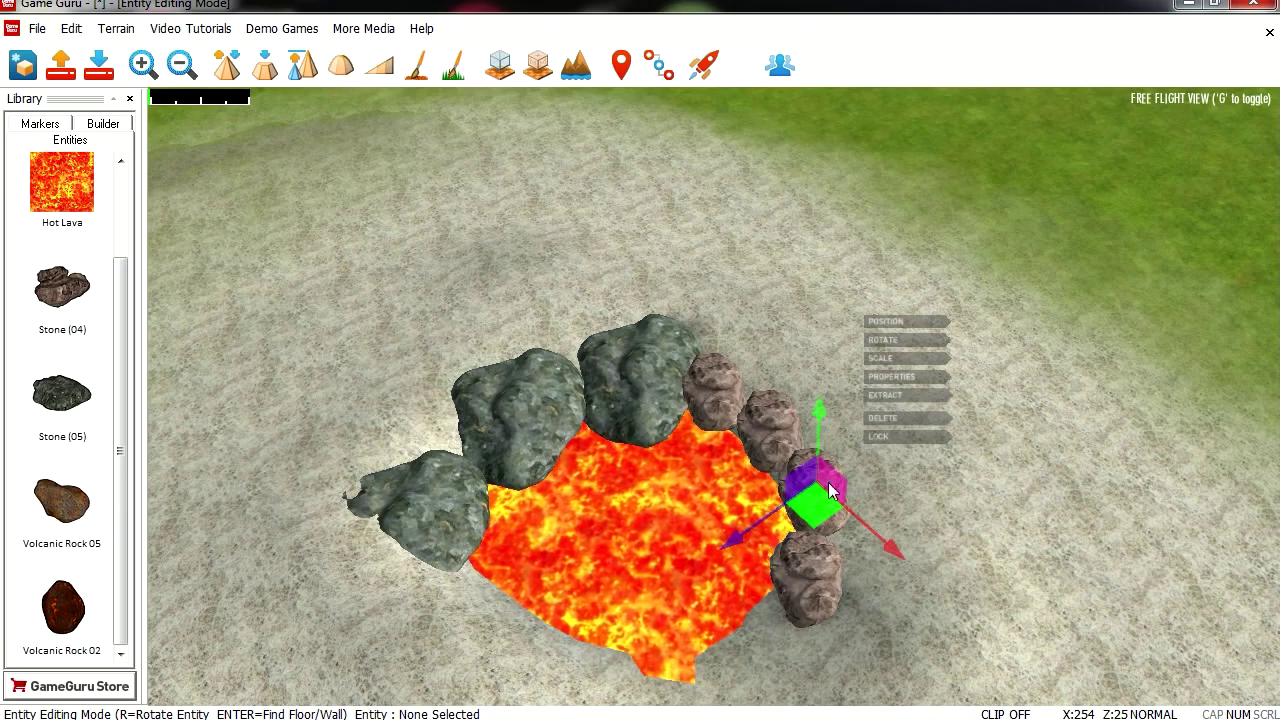
click(891, 393)
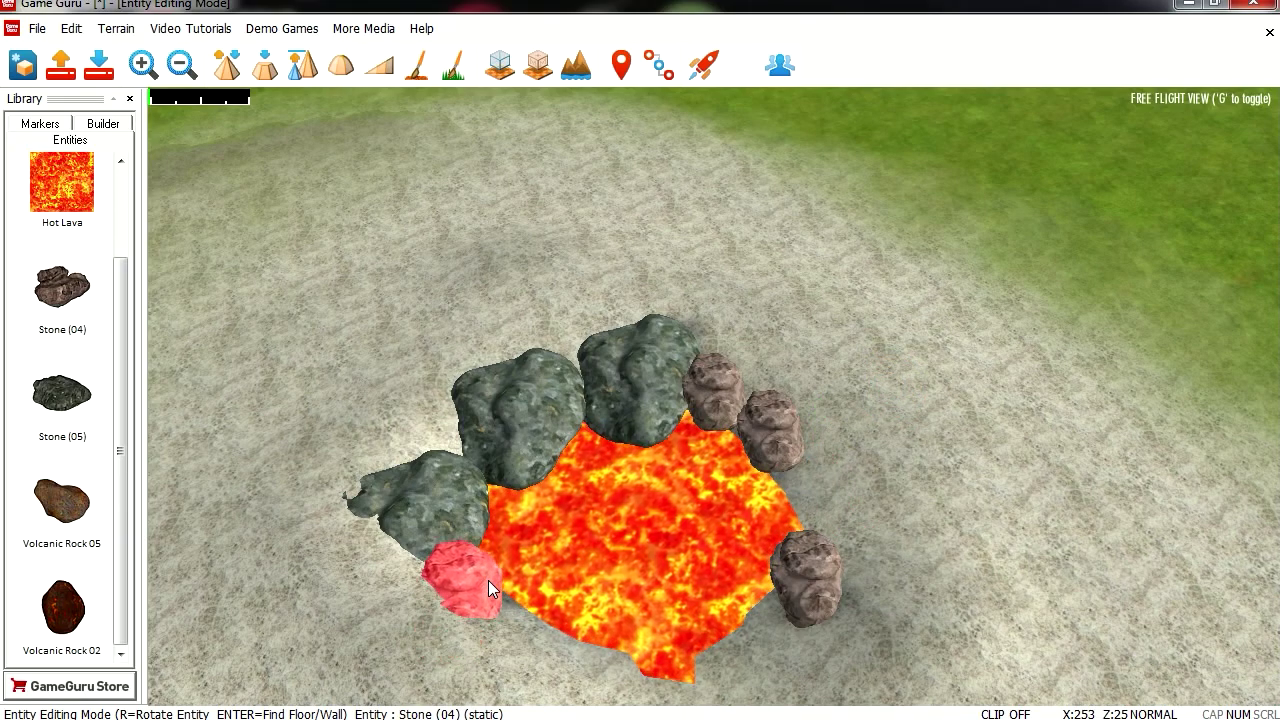
drag(488, 580, 562, 628)
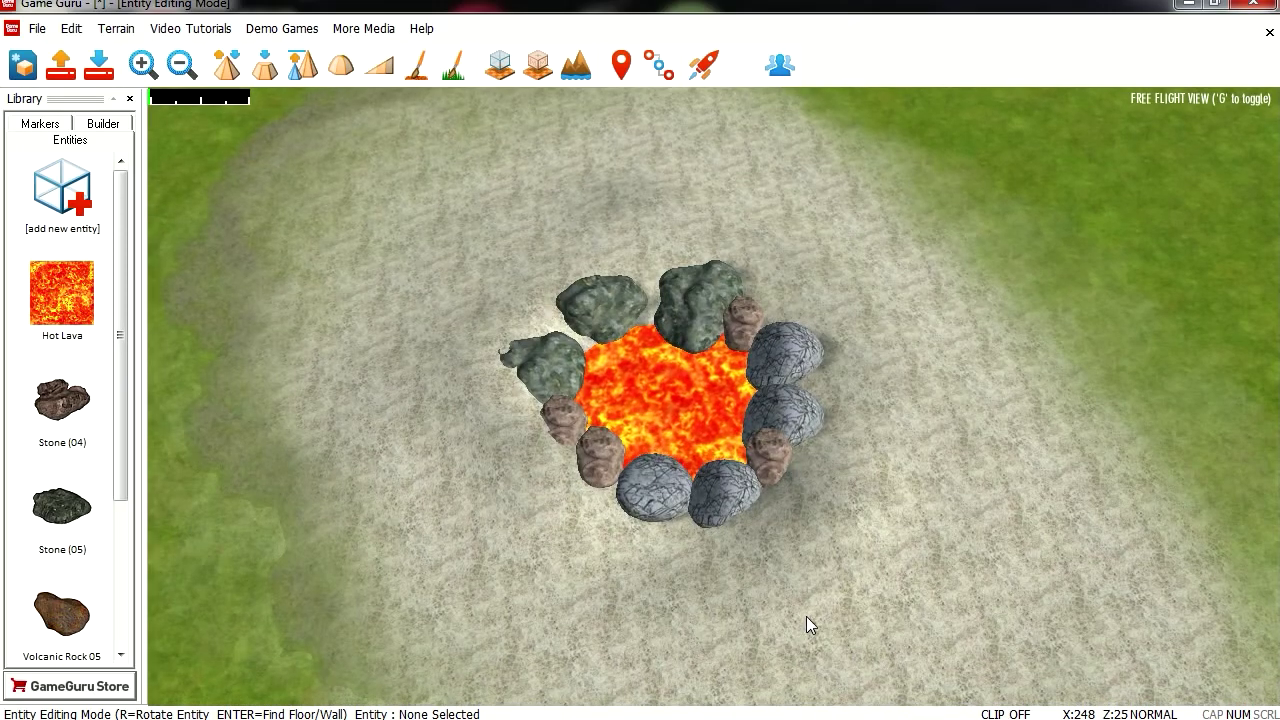
Place a Red Light marker over the lava pool with its range reduced to a small circle
scroll(784, 509, up, 3)
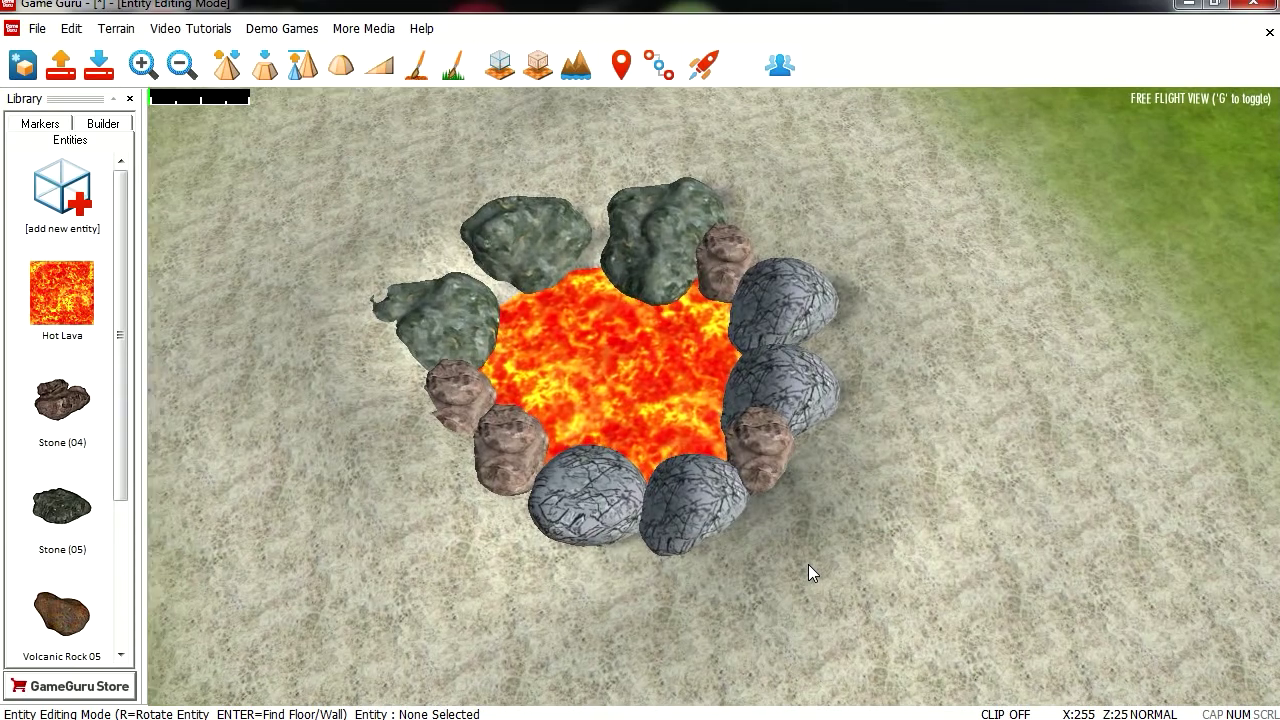
click(40, 123)
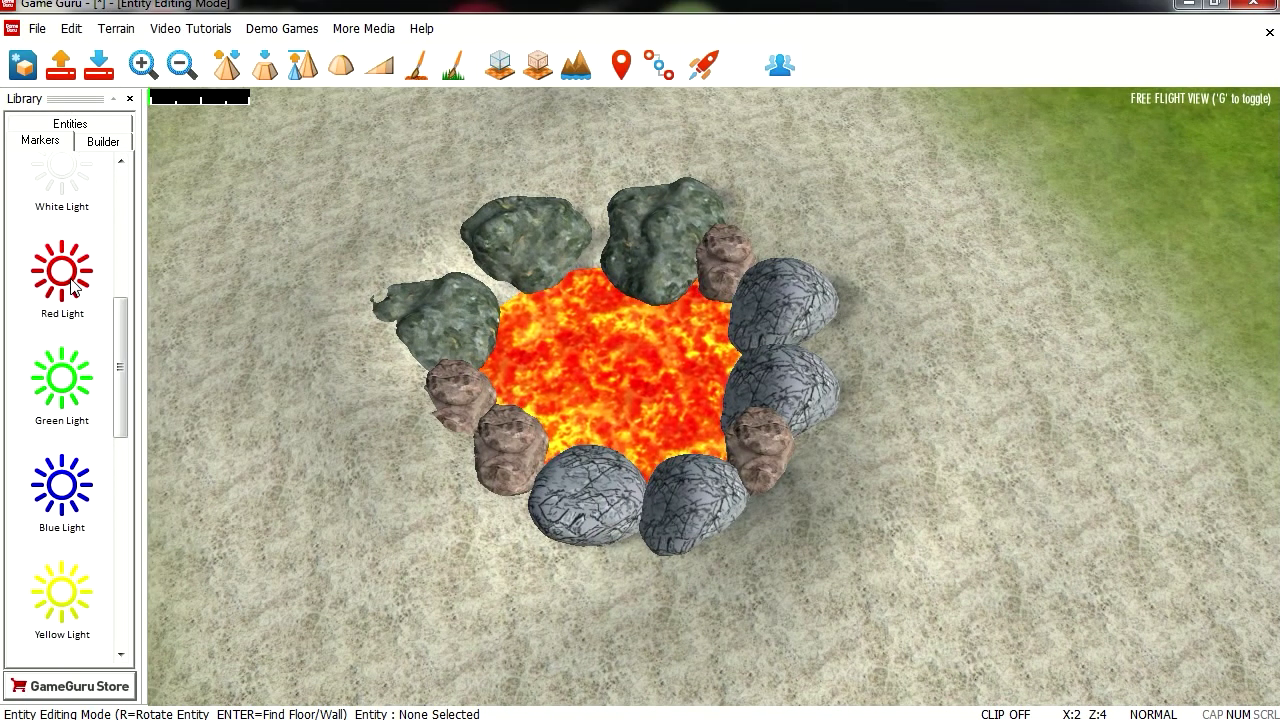
click(62, 272)
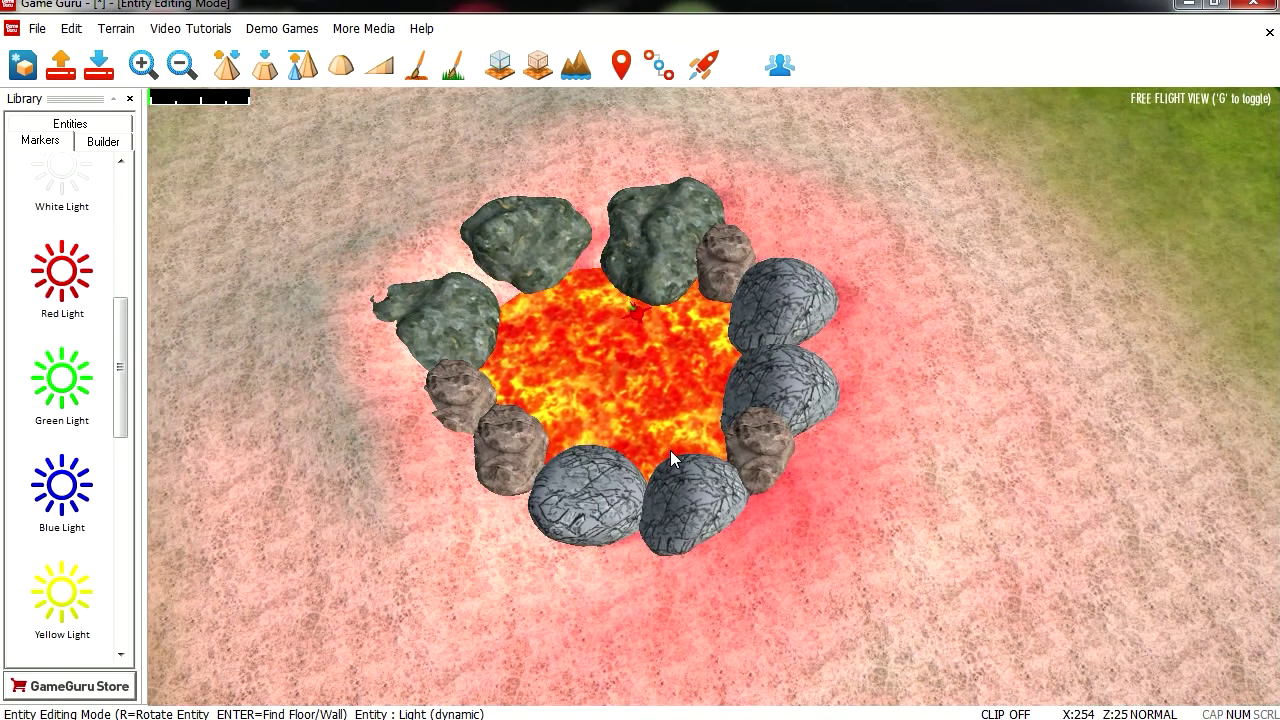
key(minus)
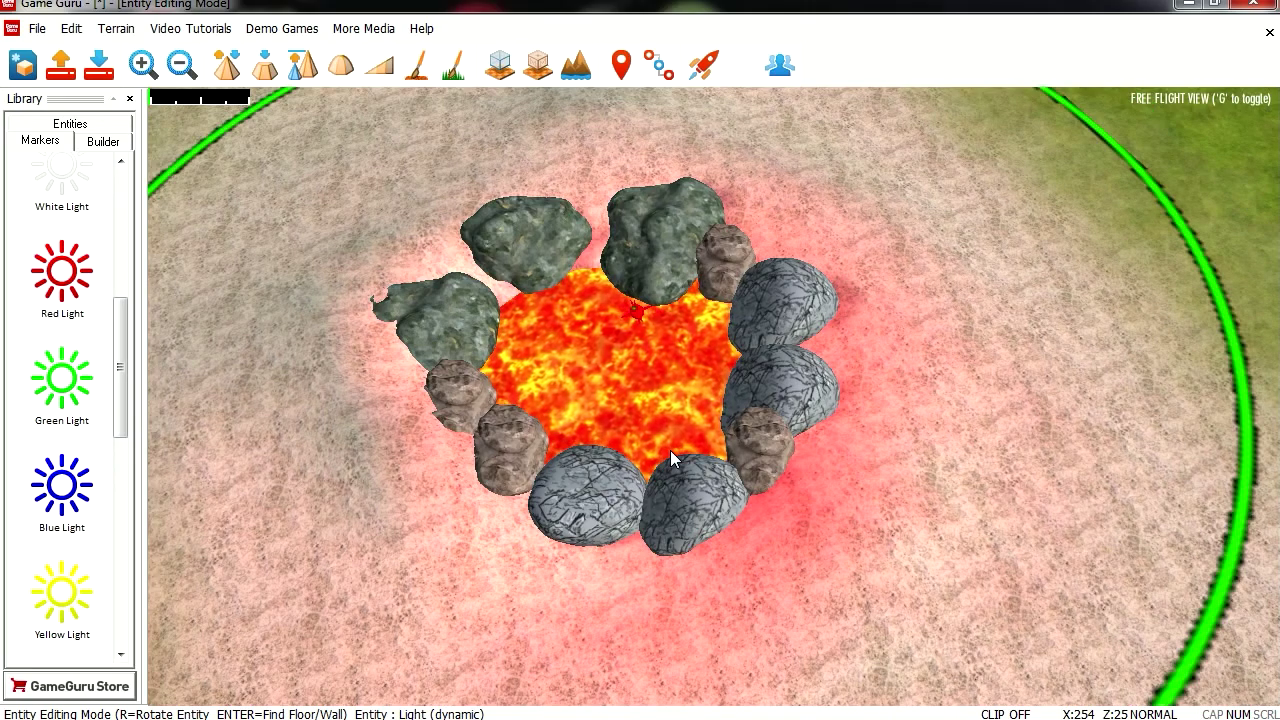
key(minus)
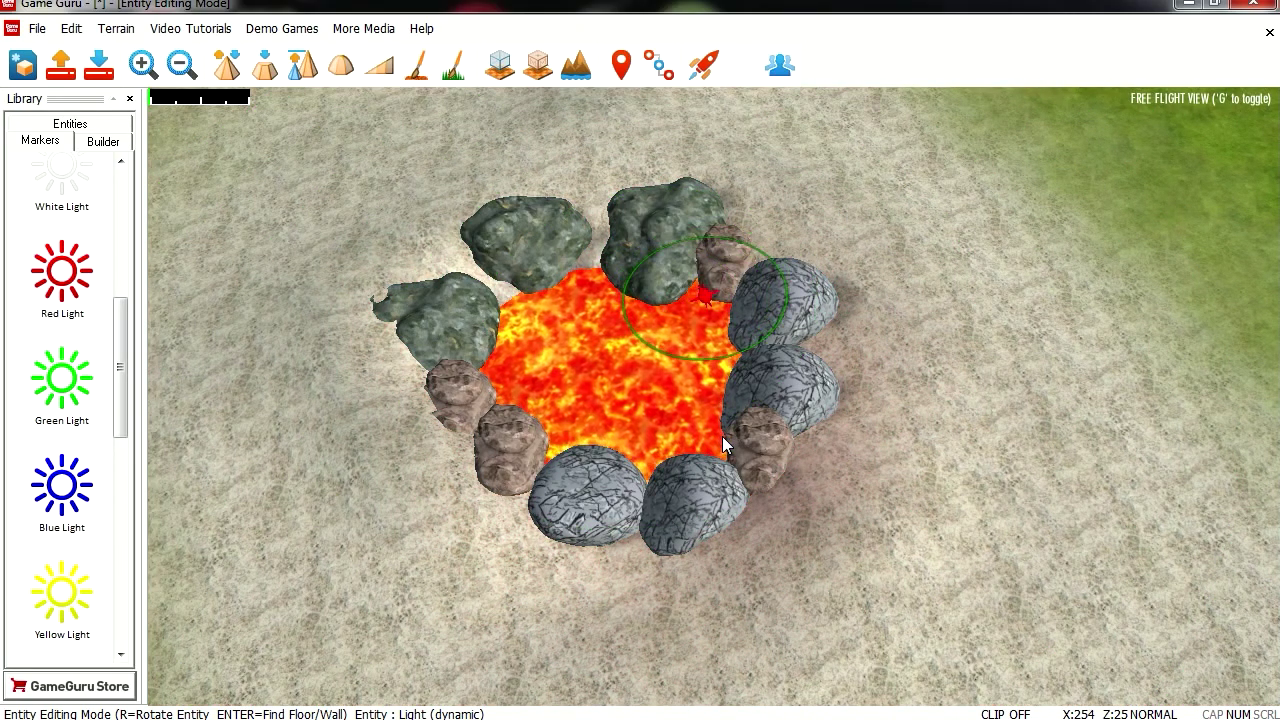
click(722, 436)
Adjust the height of the red lights placed over the lava pool among the stones
click(706, 292)
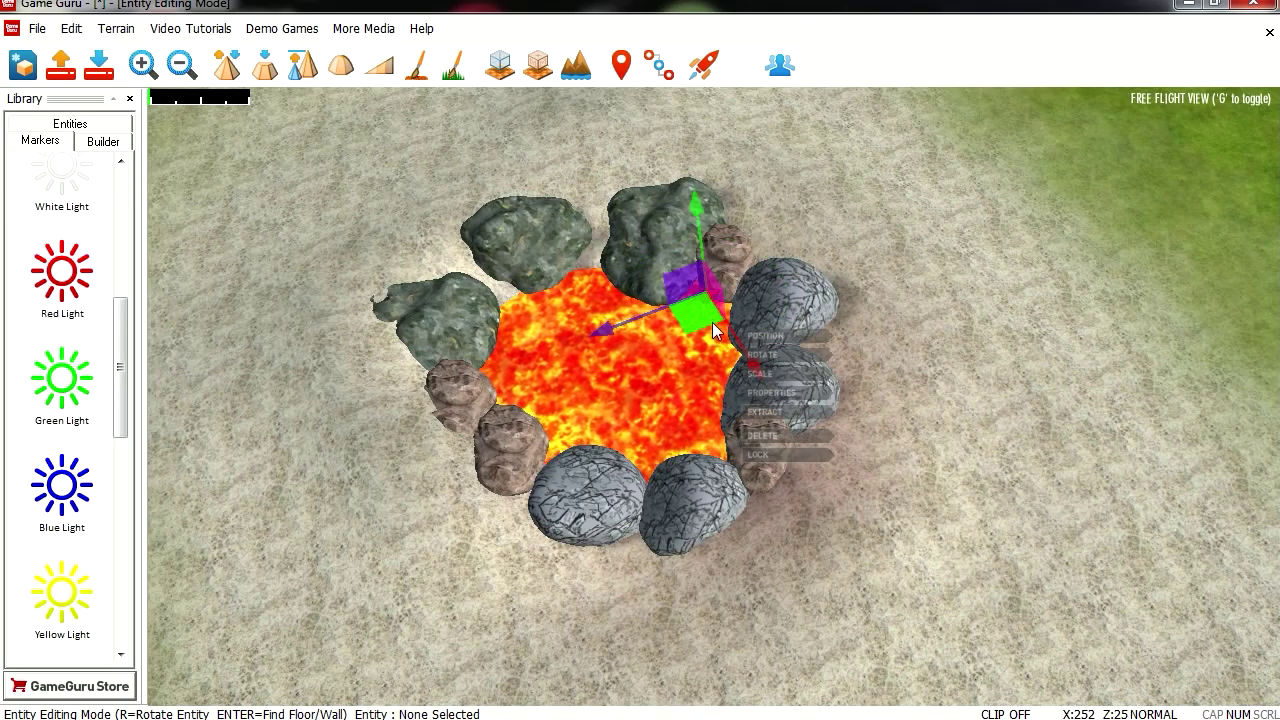
mouse_move(698, 202)
mouse_down()
mouse_move(702, 234)
mouse_move(706, 222)
mouse_up()
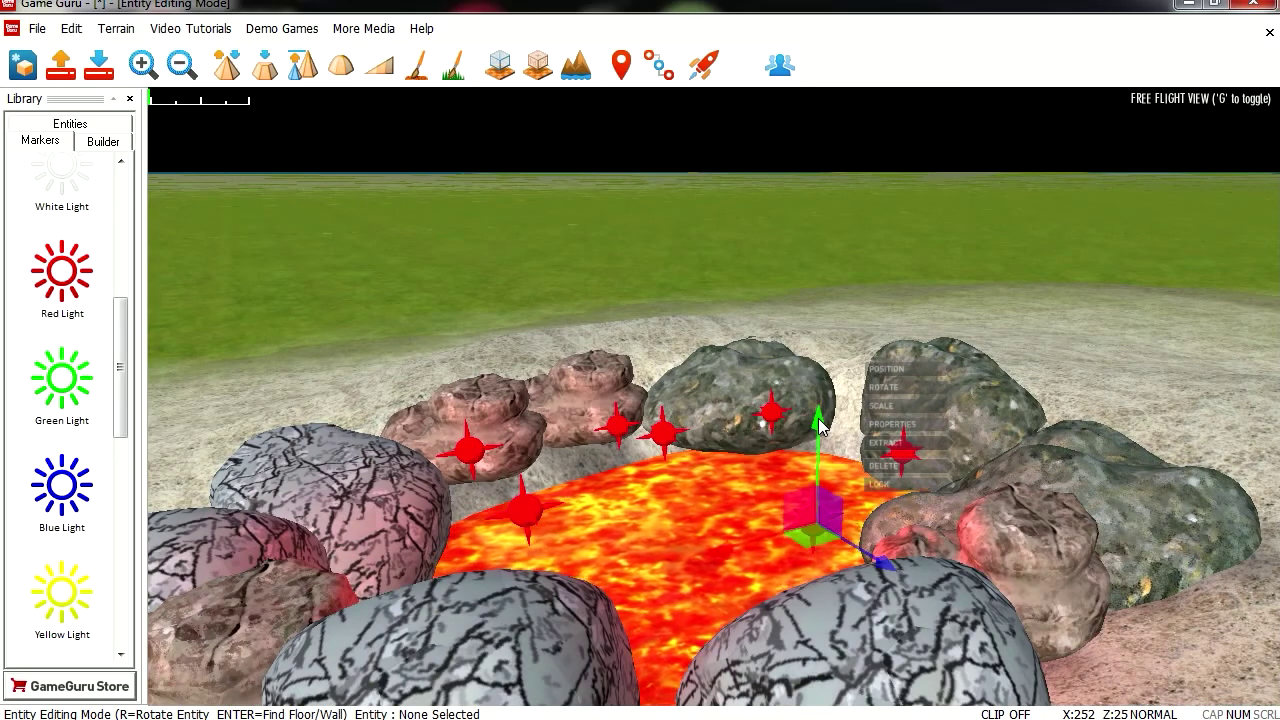
click(772, 414)
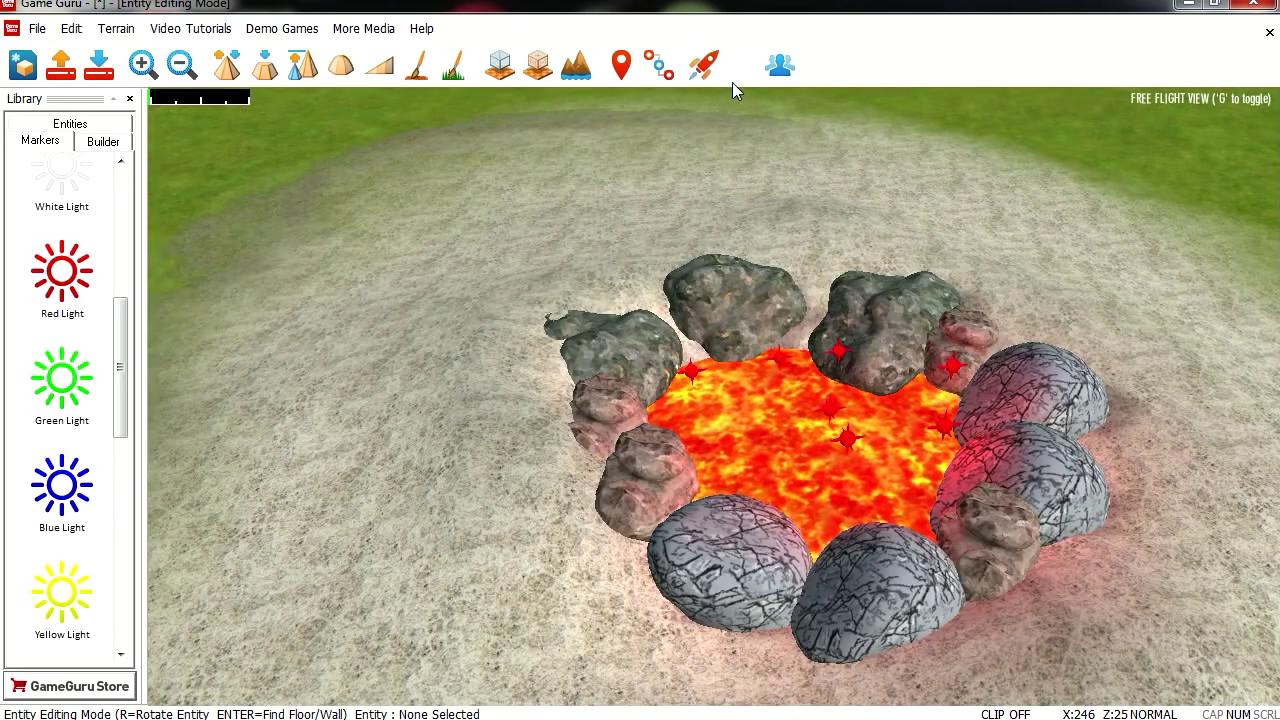
Start a test game and set Fog Red to 63 in the visual settings
click(704, 65)
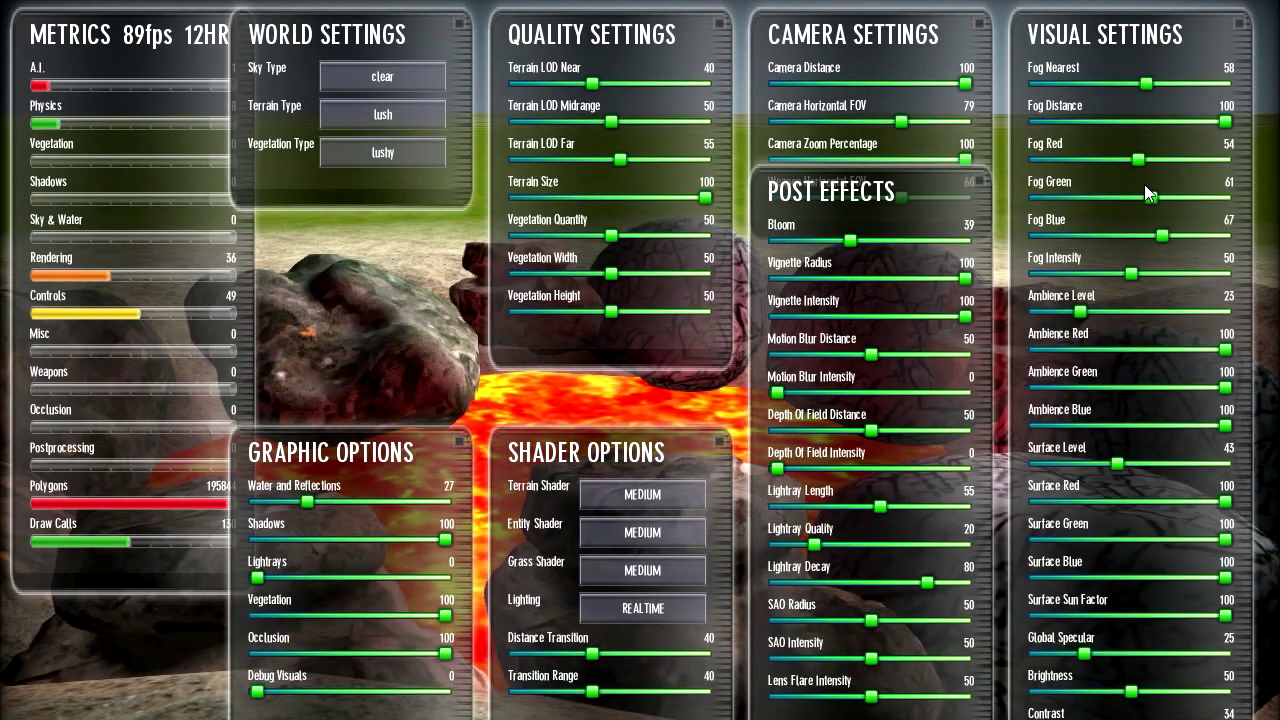
drag(1140, 160, 1156, 158)
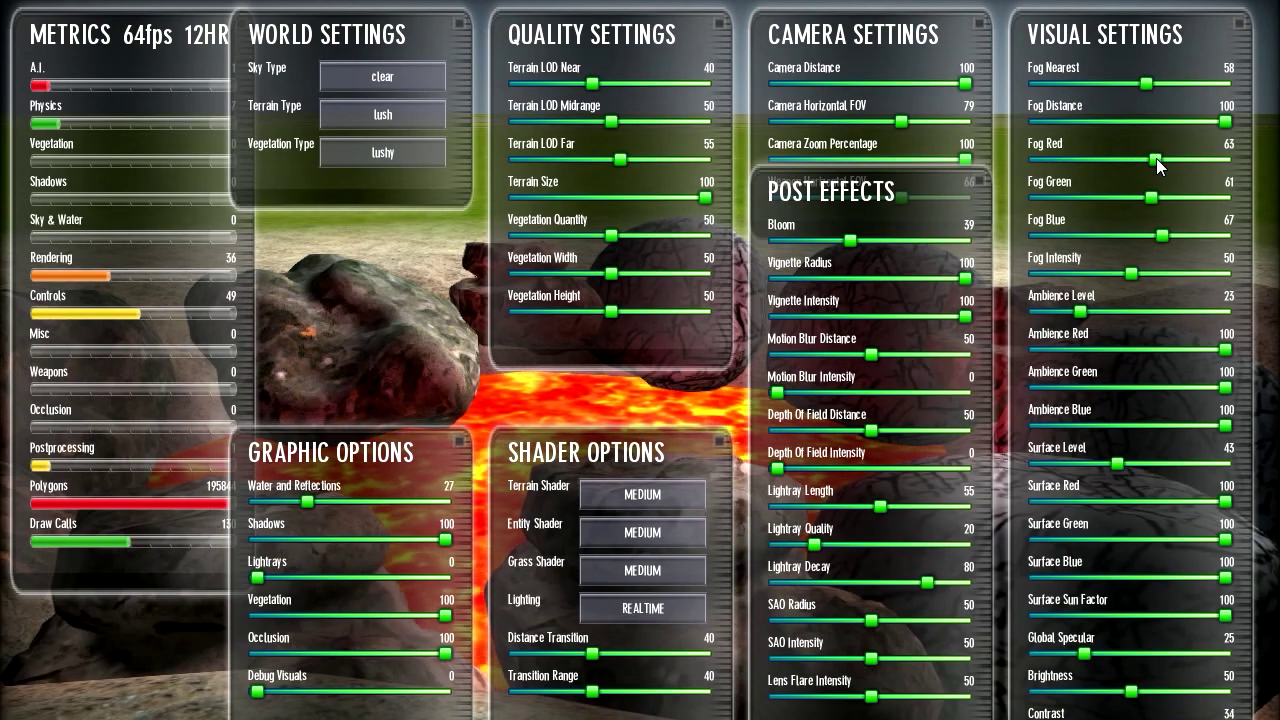
Set the world's sky type to red and its terrain type to wasteland
click(395, 80)
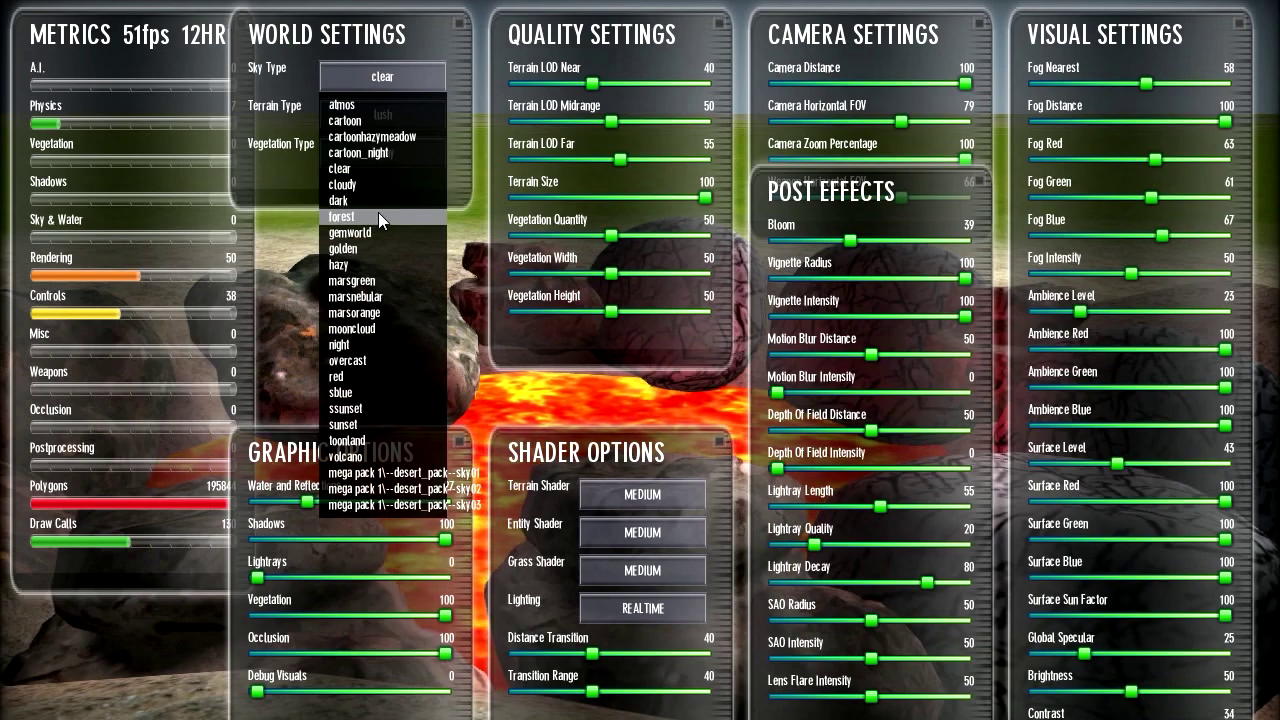
click(390, 376)
click(420, 118)
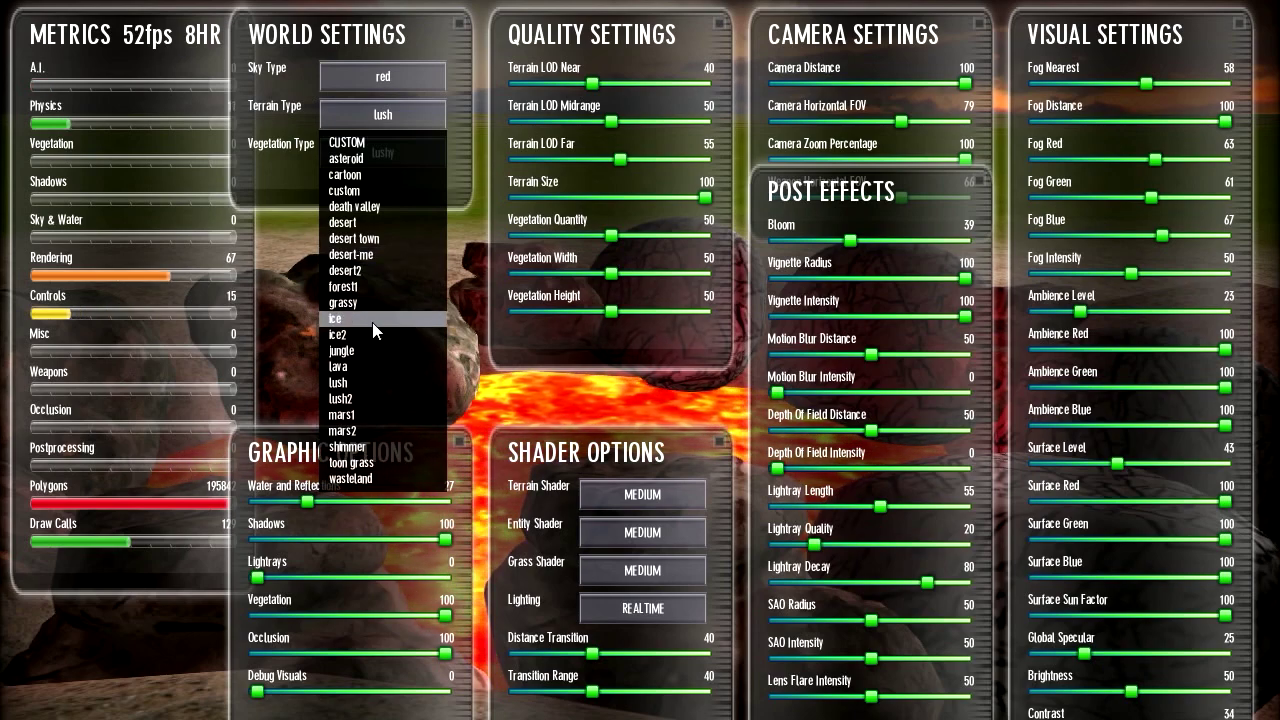
click(380, 478)
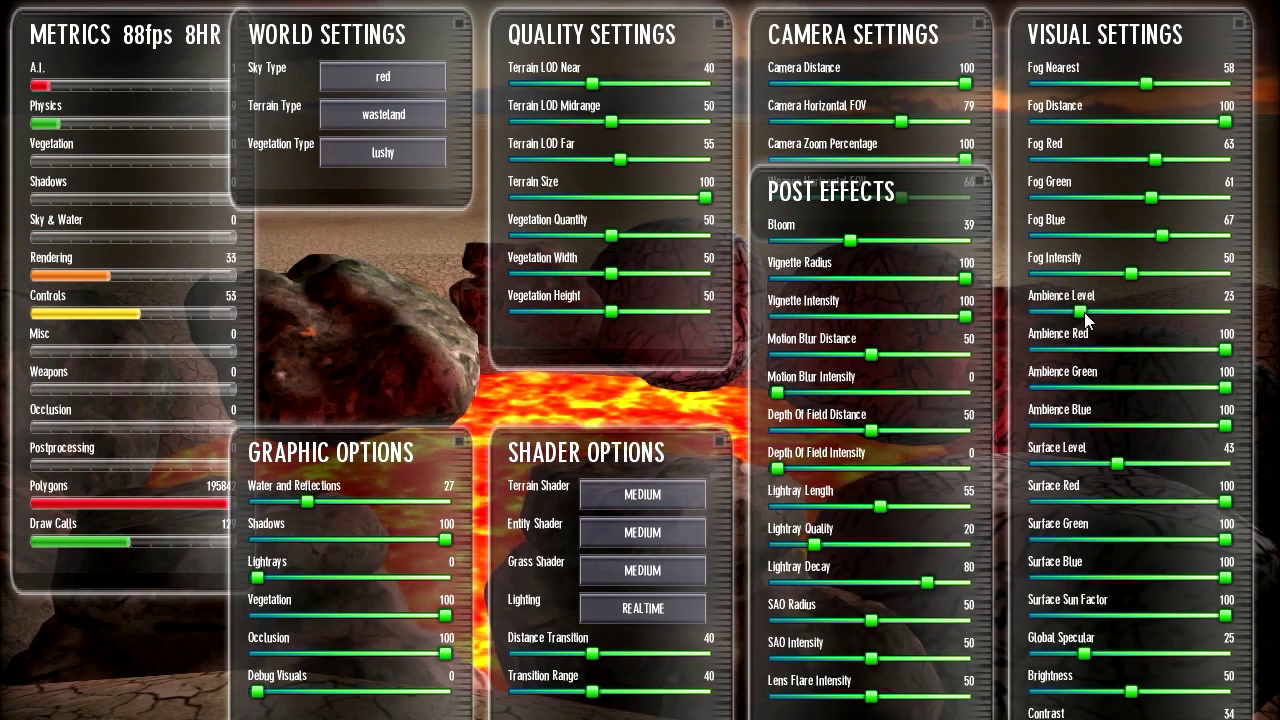